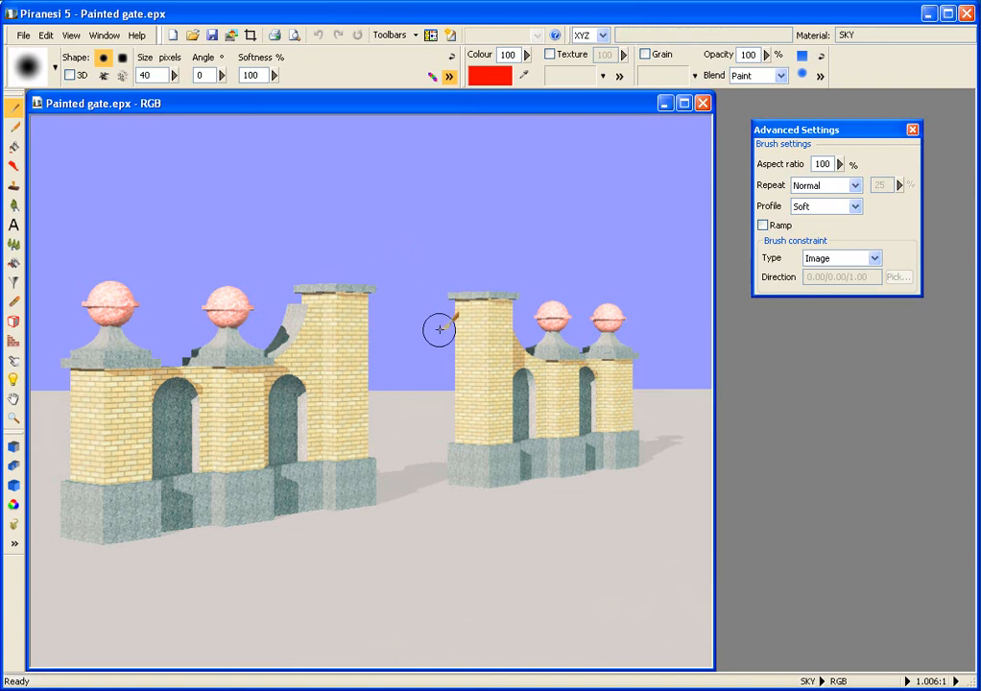
# Step: Select the Construct tool in fill mode, enable texture, and choose the Brick texture MBR0248 from the Real World Texture Library
pyautogui.click(15, 343)
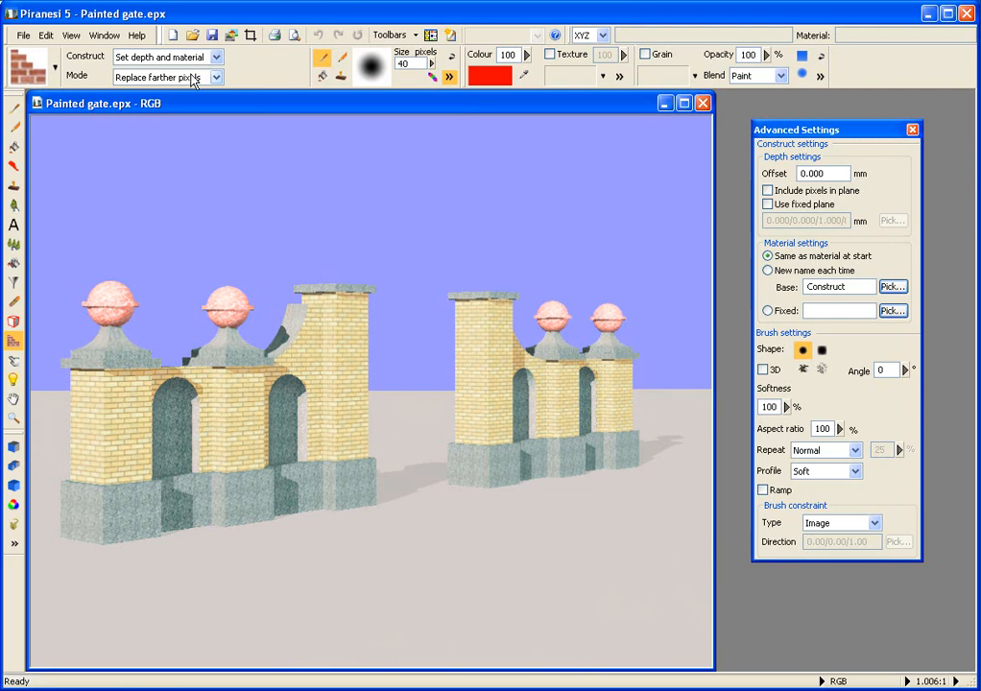
pyautogui.click(323, 78)
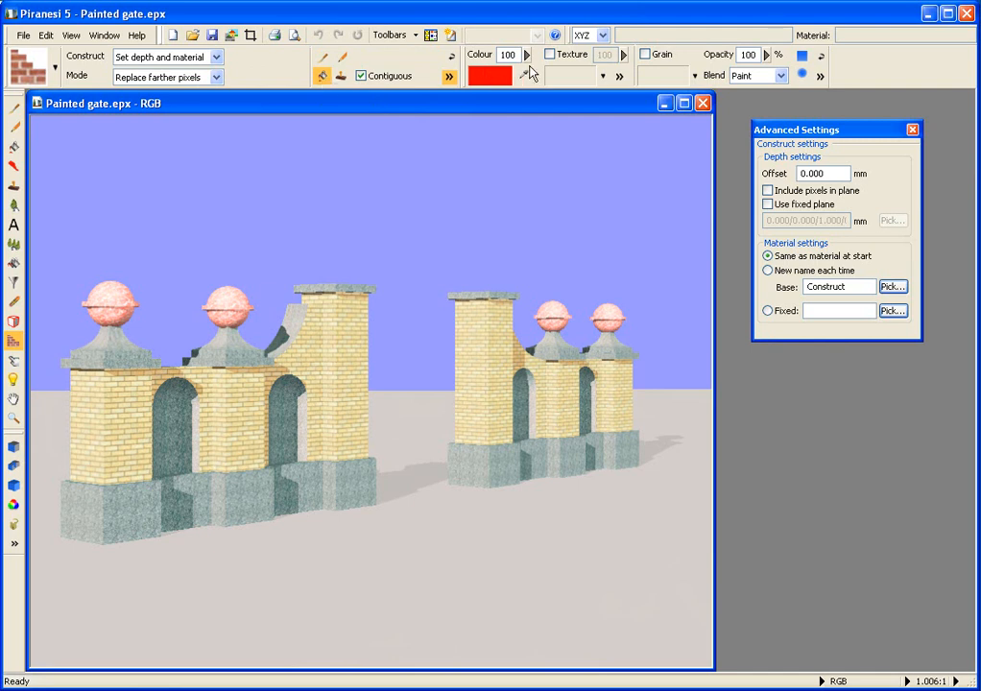
pyautogui.click(550, 54)
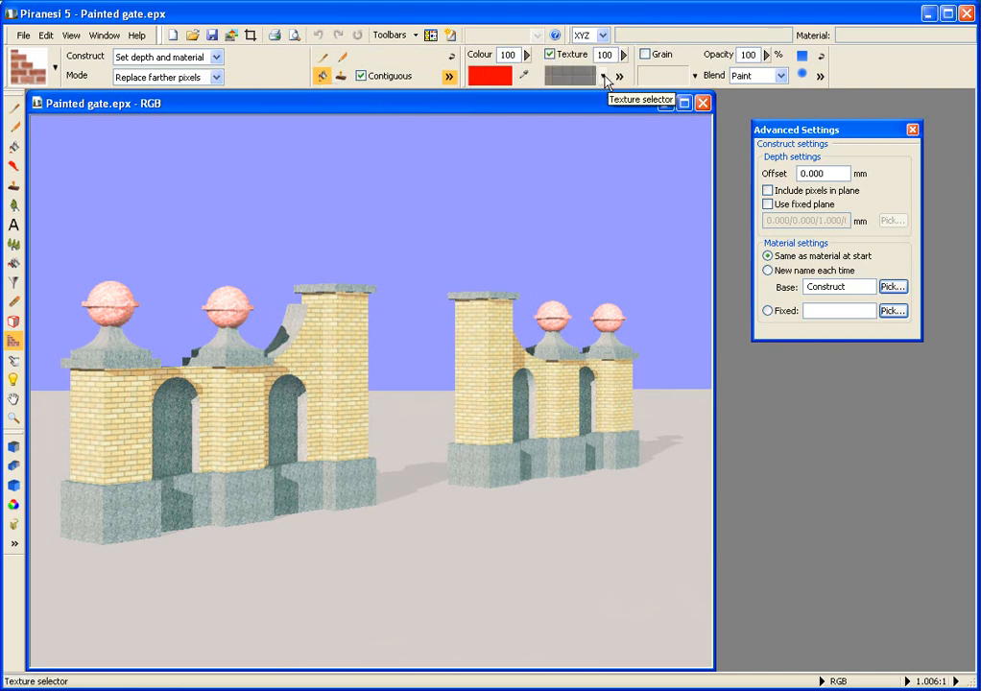
pyautogui.click(603, 75)
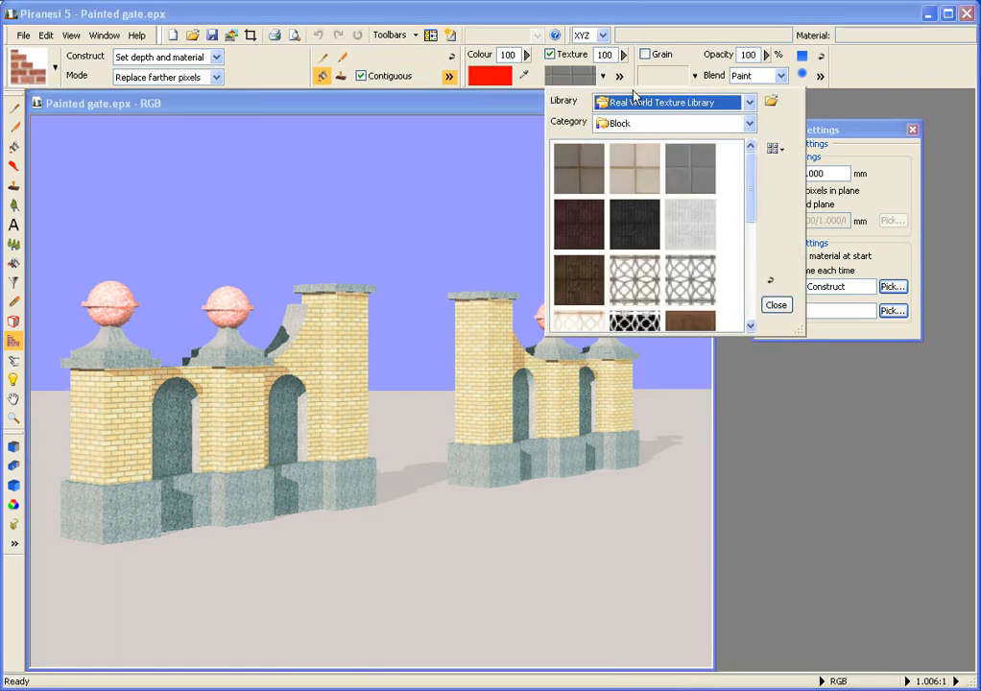
pyautogui.click(747, 125)
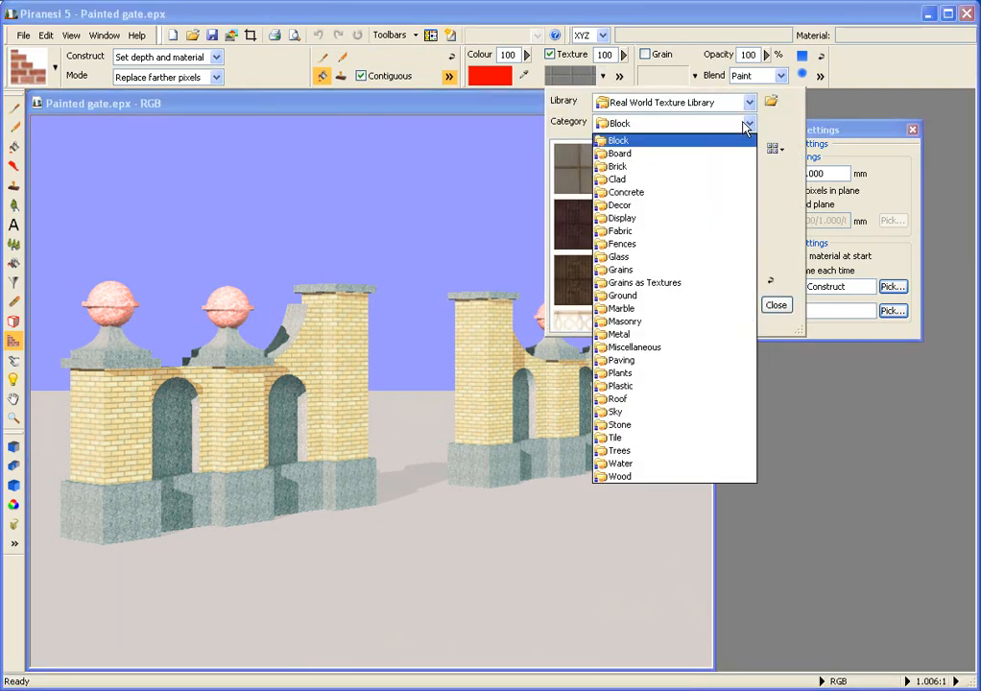
pyautogui.click(685, 168)
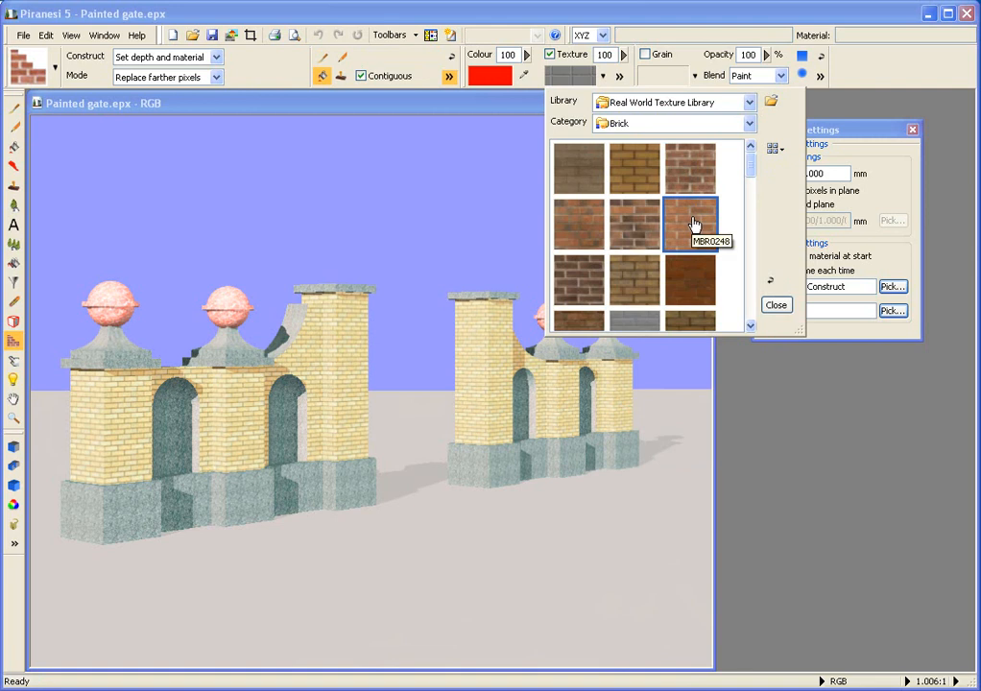
pyautogui.click(694, 223)
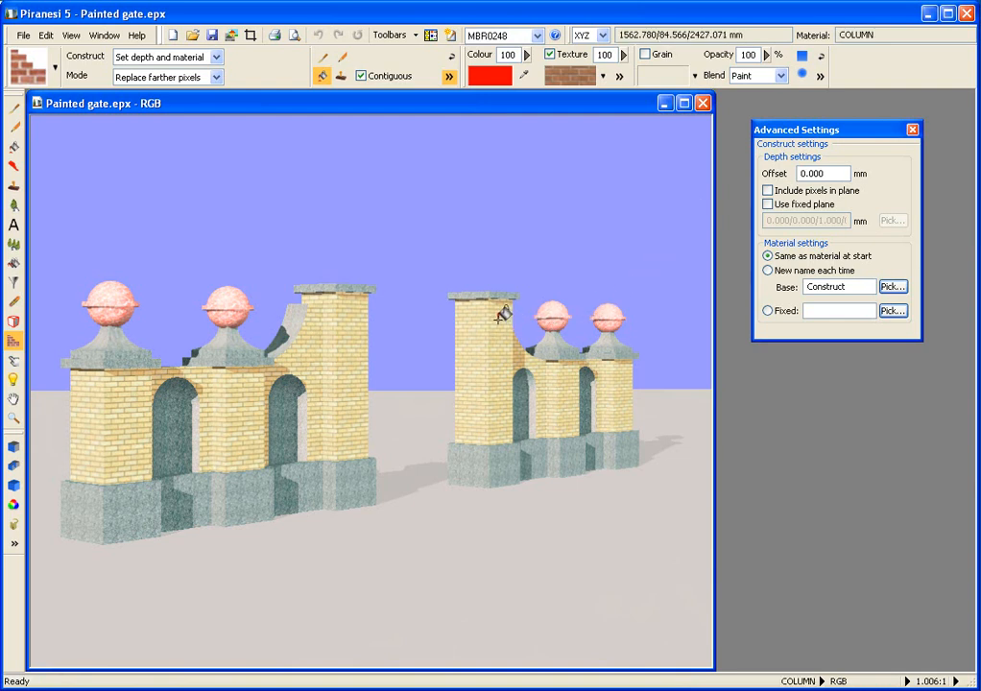
# Step: Try filling the right gate's column plane and then the base plane with brick, undoing each fill
pyautogui.click(501, 315)
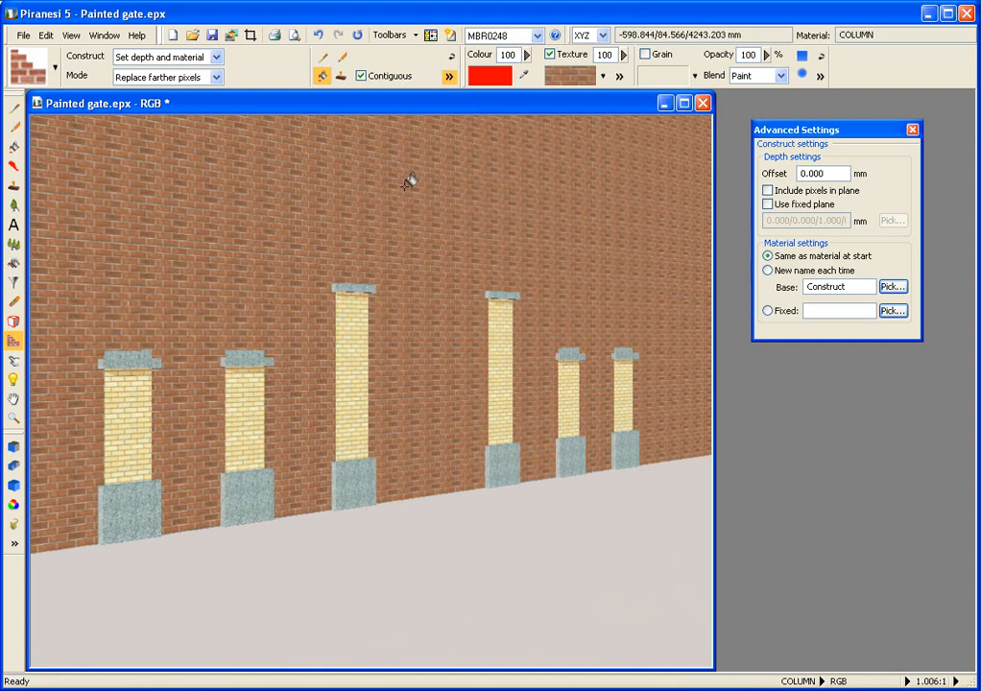
pyautogui.click(320, 43)
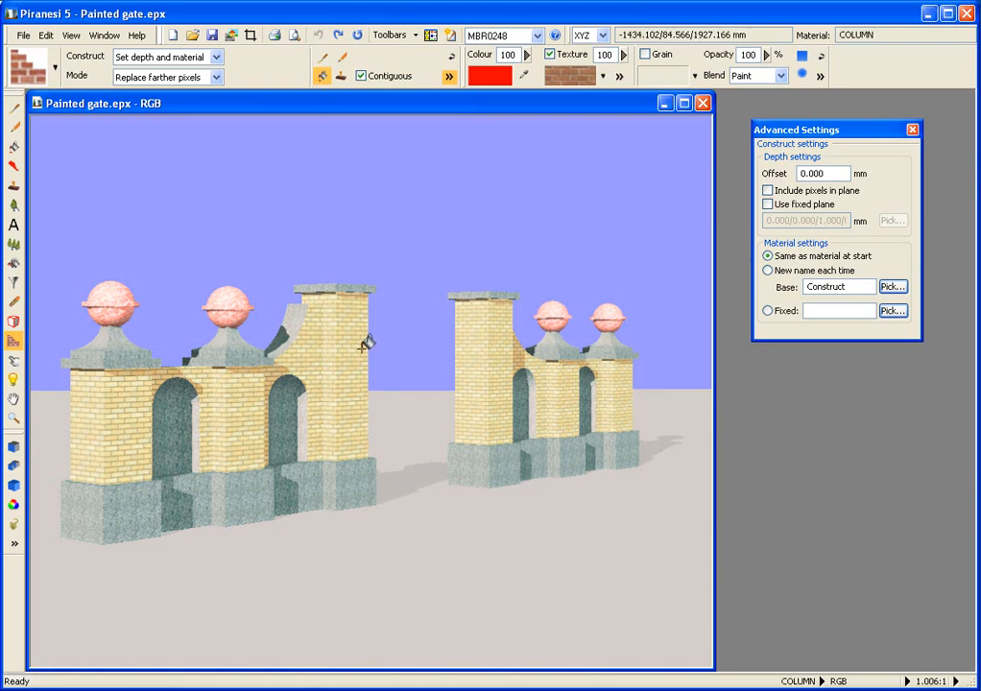
pyautogui.click(358, 478)
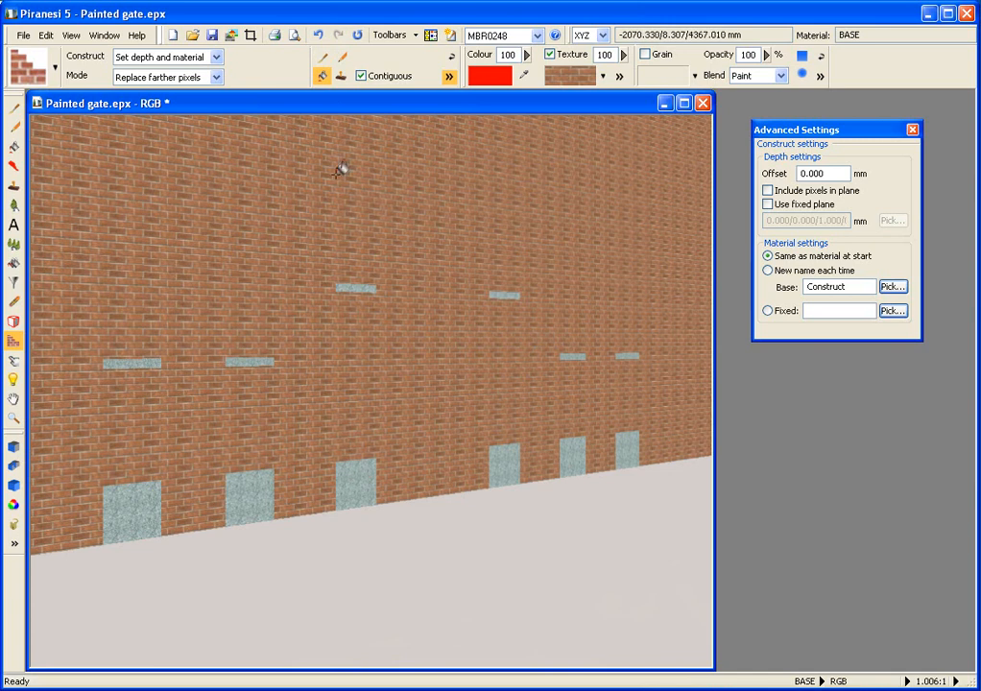
pyautogui.click(320, 36)
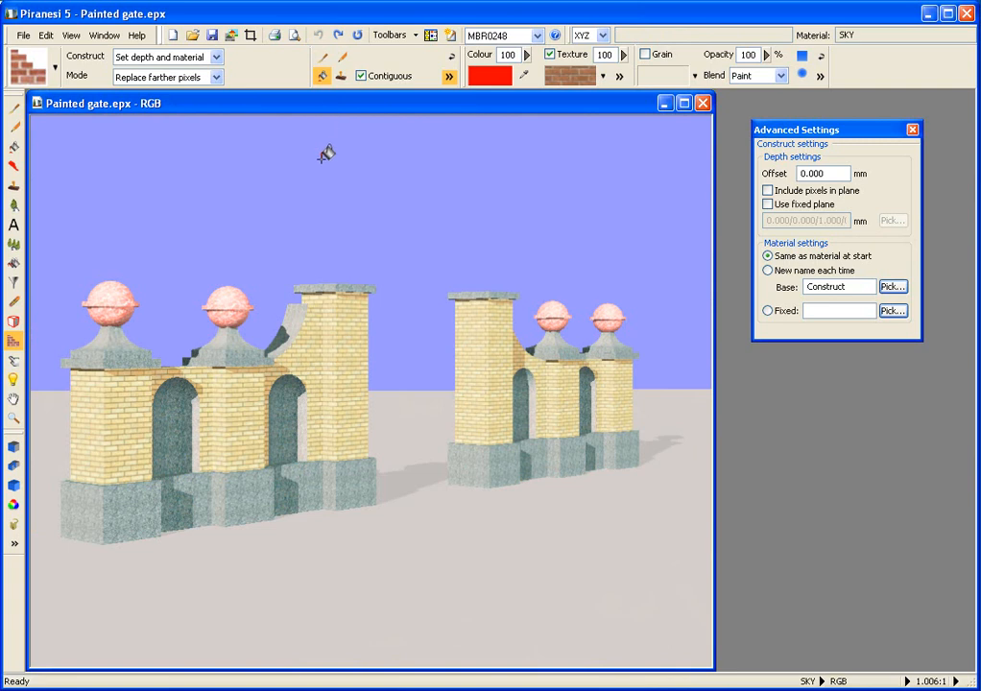
# Step: Switch the Construct tool to the brush and set its softness to 0%
pyautogui.click(324, 59)
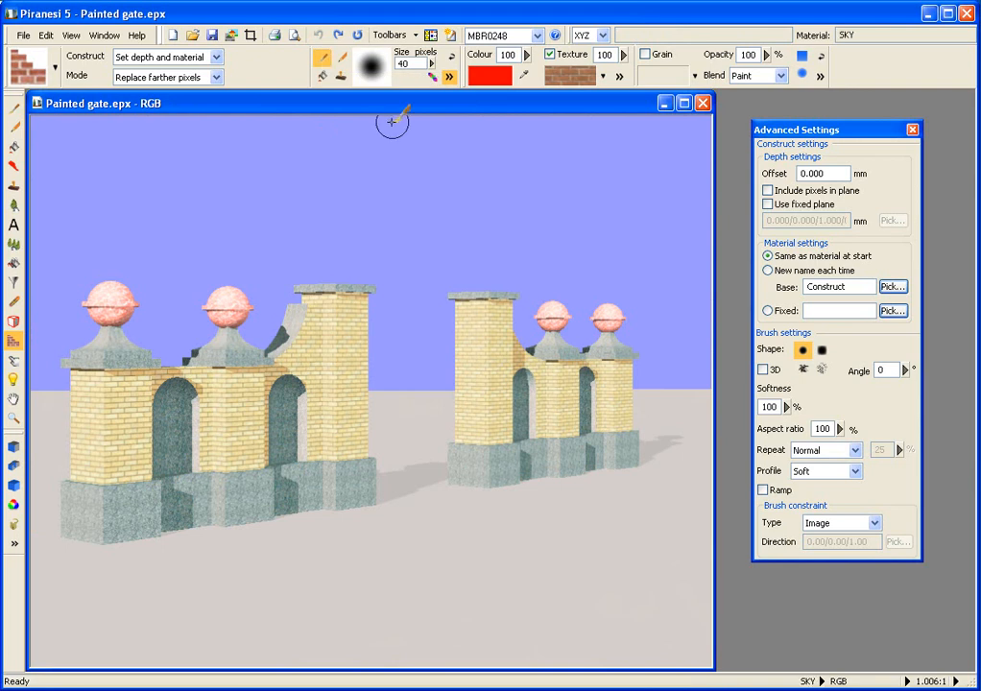
pyautogui.doubleClick(774, 406)
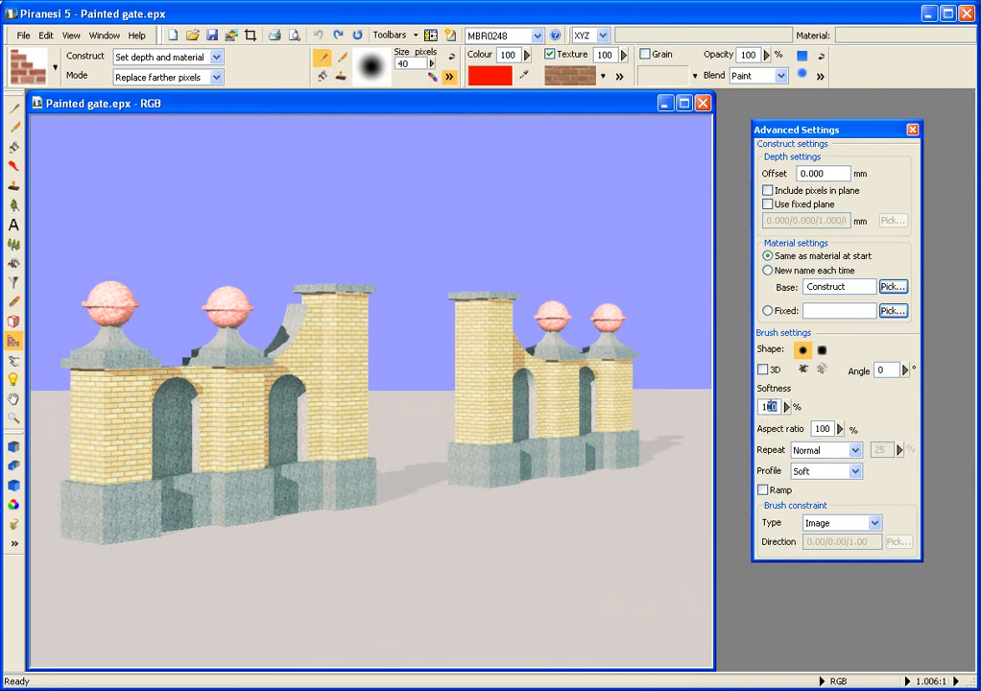
pyautogui.write('0')
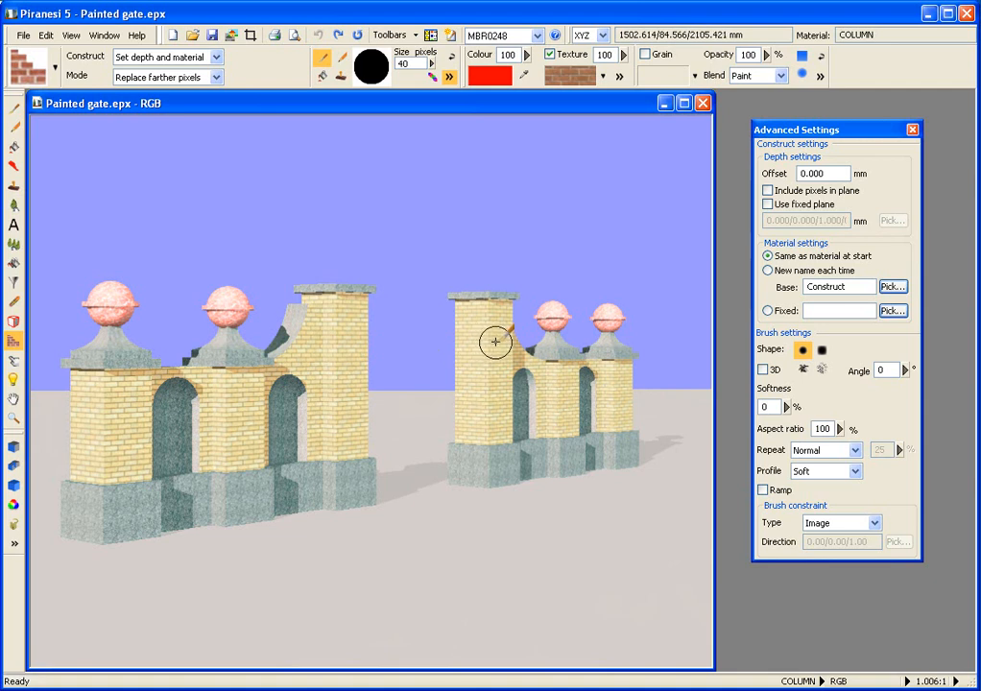
# Step: Paint a brick plane stroke from the right gate's column down towards the ground
pyautogui.moveTo(491, 343)
pyautogui.mouseDown()
pyautogui.moveTo(374, 359)
pyautogui.moveTo(455, 361)
pyautogui.moveTo(477, 438)
pyautogui.moveTo(431, 466)
pyautogui.moveTo(381, 472)
pyautogui.moveTo(496, 359)
pyautogui.moveTo(485, 416)
pyautogui.moveTo(411, 465)
pyautogui.moveTo(455, 412)
pyautogui.moveTo(429, 411)
pyautogui.moveTo(400, 444)
pyautogui.moveTo(415, 474)
pyautogui.moveTo(361, 505)
pyautogui.moveTo(447, 399)
pyautogui.mouseUp()
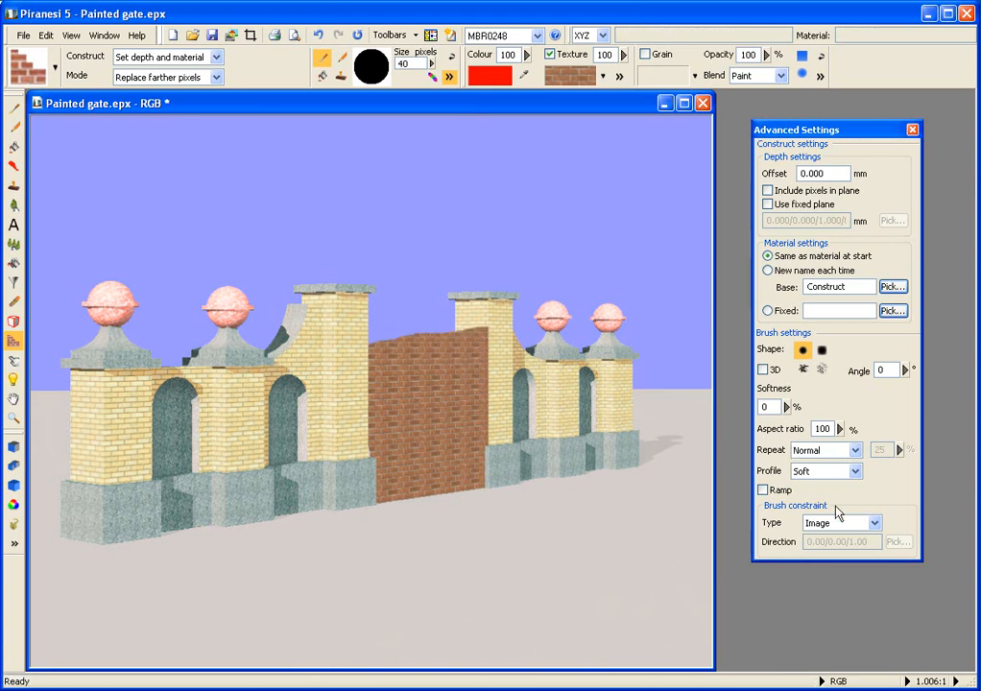
# Step: Set the brush constraint to Fixed direction and pick the direction from the right gate's column face
pyautogui.click(874, 522)
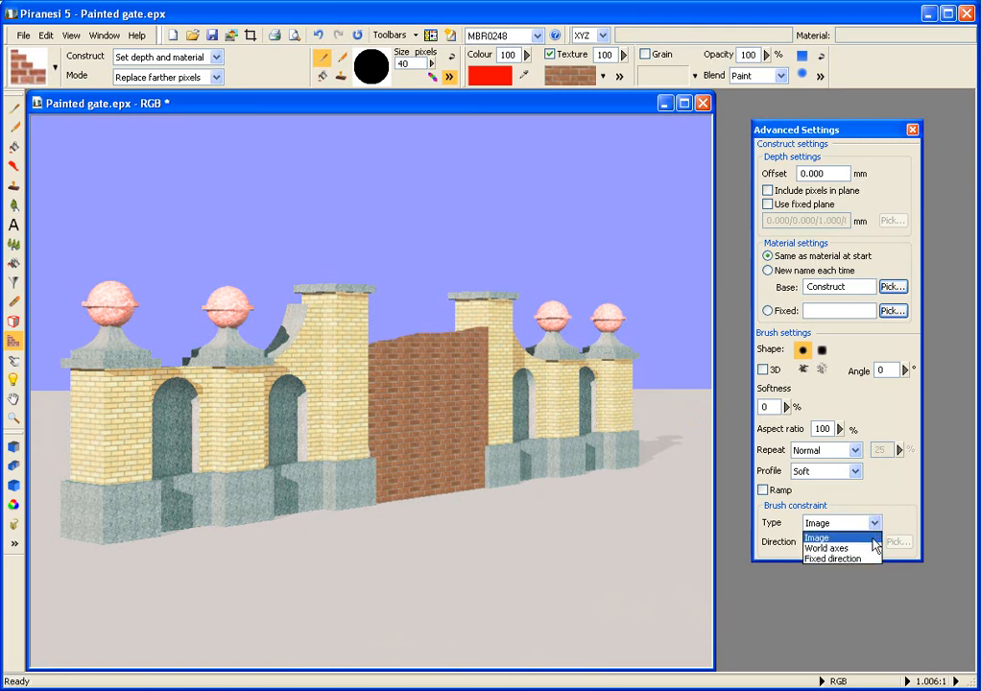
pyautogui.click(869, 558)
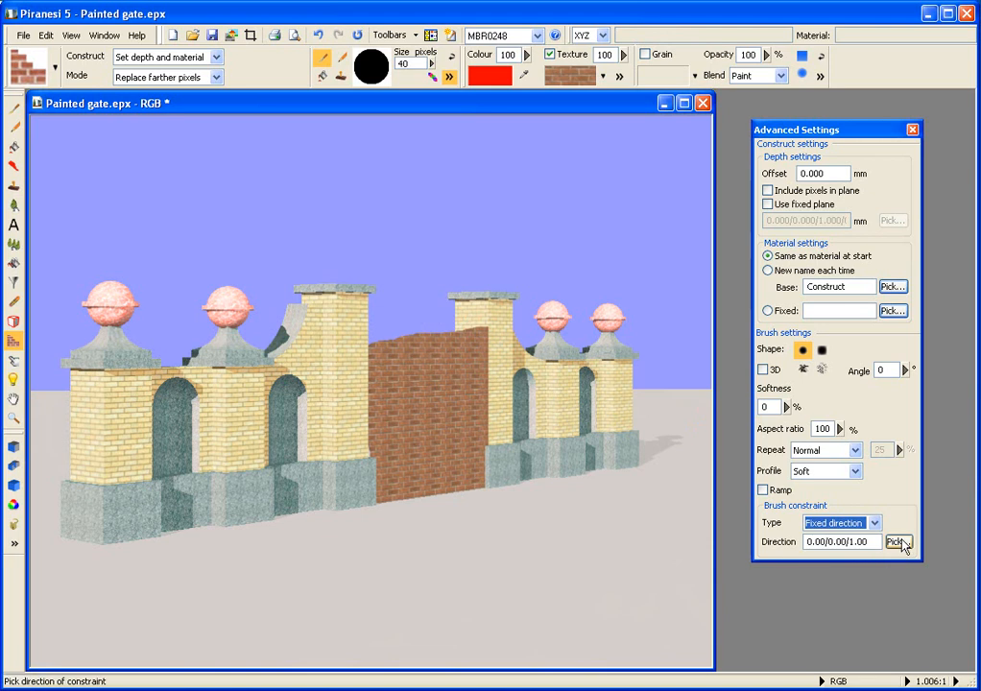
pyautogui.click(899, 542)
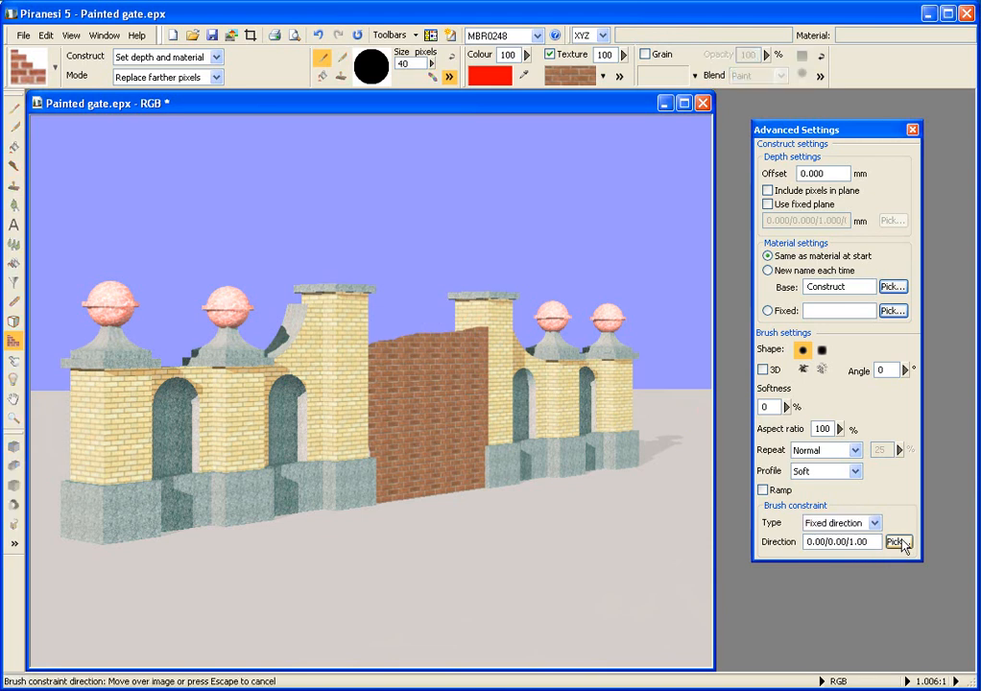
pyautogui.click(464, 311)
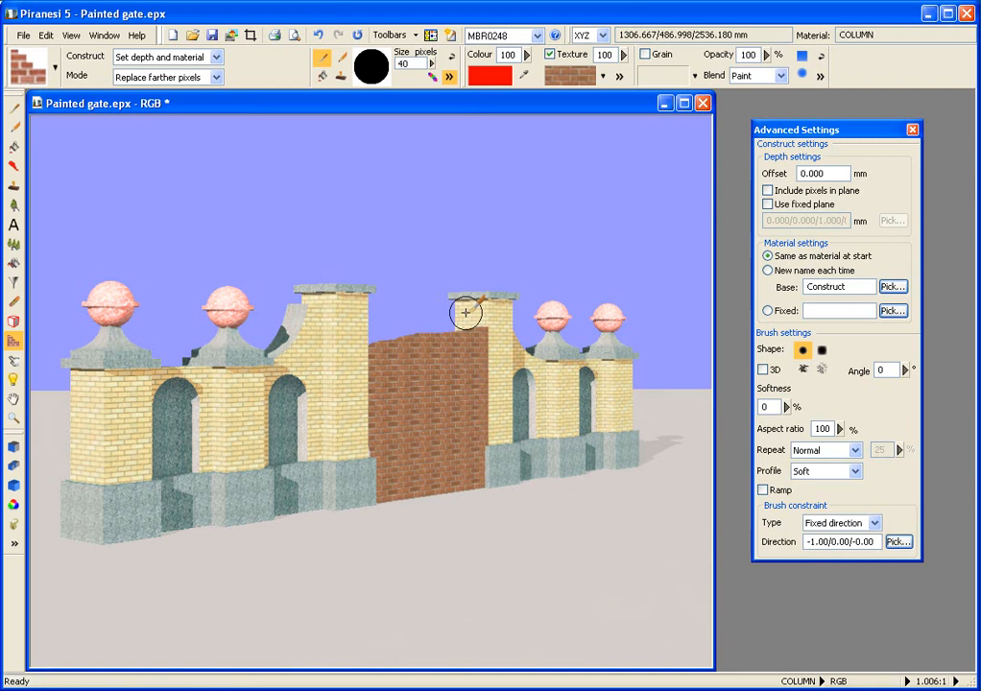
# Step: Undo the last stroke and paint a direction-constrained brick wall between the two gates
pyautogui.hotkey('ctrl', 'z')
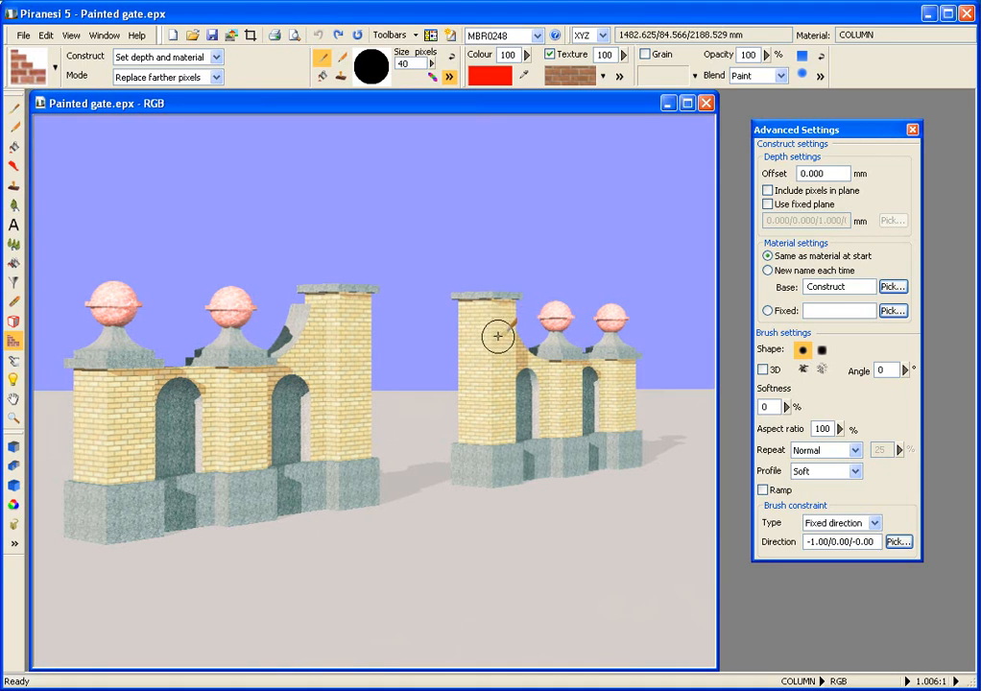
pyautogui.moveTo(499, 341); pyautogui.dragTo(397, 338)
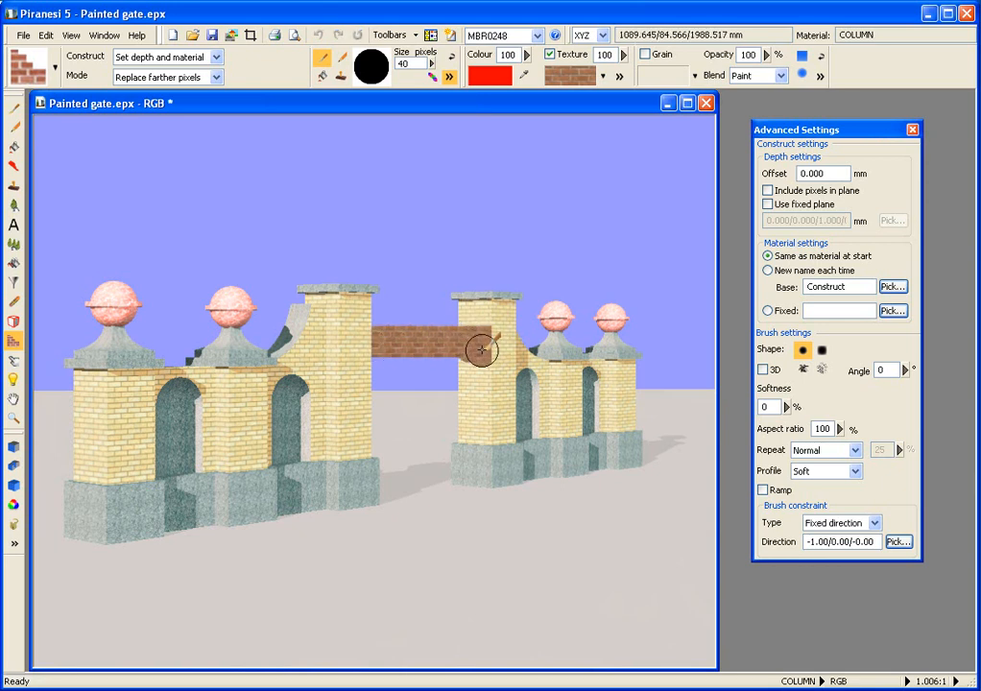
pyautogui.moveTo(442, 345)
pyautogui.mouseDown()
pyautogui.moveTo(372, 357)
pyautogui.moveTo(486, 361)
pyautogui.moveTo(377, 387)
pyautogui.moveTo(474, 388)
pyautogui.moveTo(480, 411)
pyautogui.moveTo(485, 350)
pyautogui.moveTo(485, 431)
pyautogui.moveTo(454, 394)
pyautogui.moveTo(389, 380)
pyautogui.moveTo(369, 474)
pyautogui.moveTo(444, 497)
pyautogui.moveTo(492, 444)
pyautogui.moveTo(397, 445)
pyautogui.moveTo(434, 461)
pyautogui.moveTo(400, 486)
pyautogui.moveTo(393, 403)
pyautogui.moveTo(395, 477)
pyautogui.moveTo(469, 460)
pyautogui.moveTo(460, 413)
pyautogui.mouseUp()
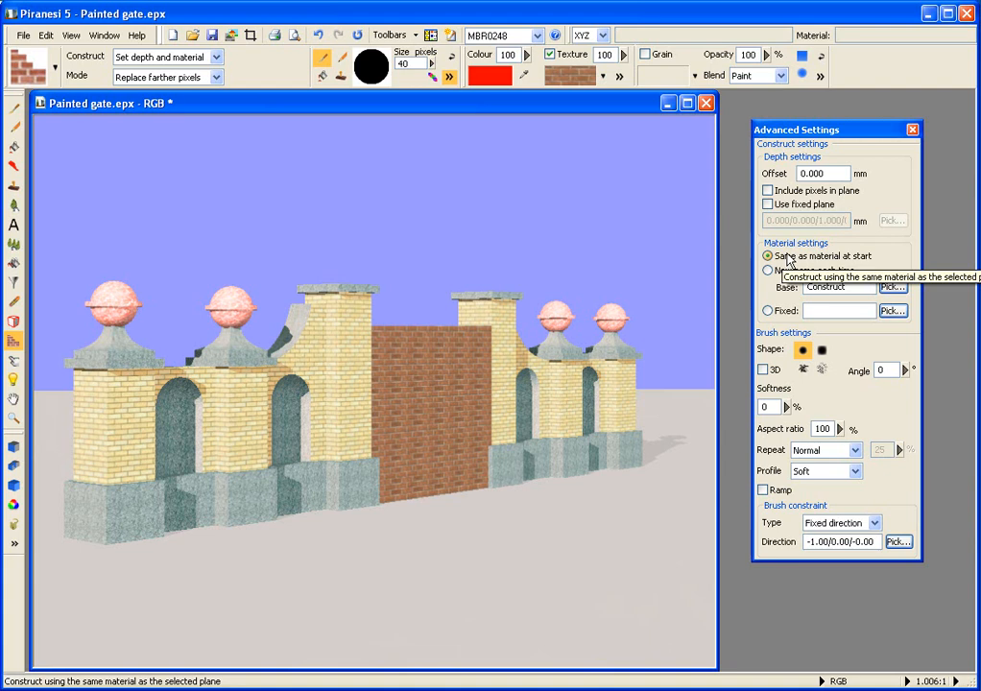
# Step: Switch material settings to New name each time and reapply the last construct
pyautogui.click(767, 271)
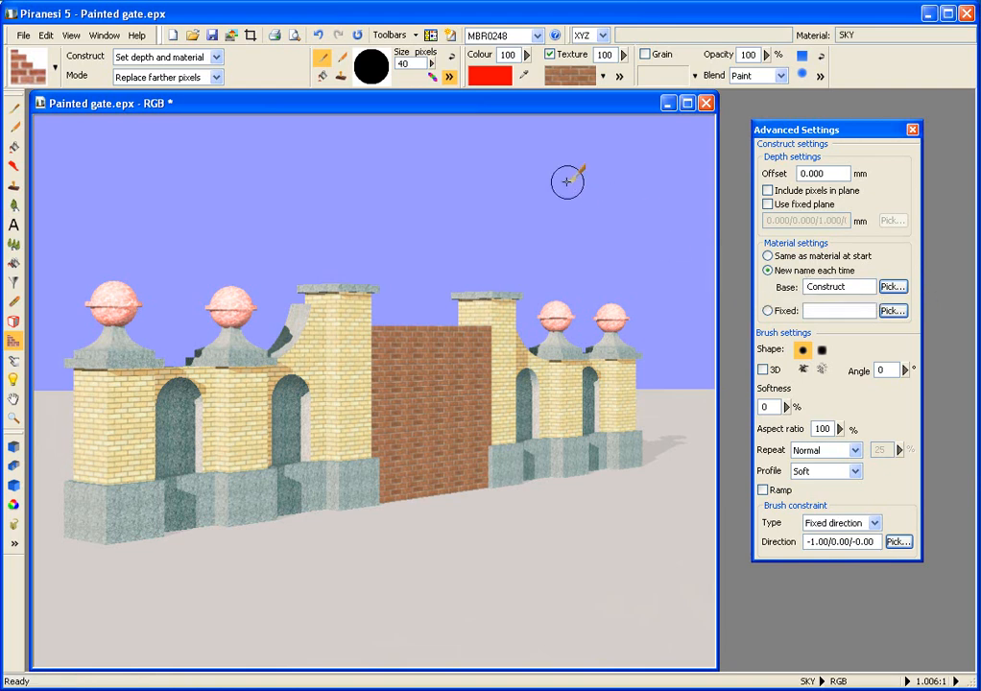
pyautogui.click(357, 37)
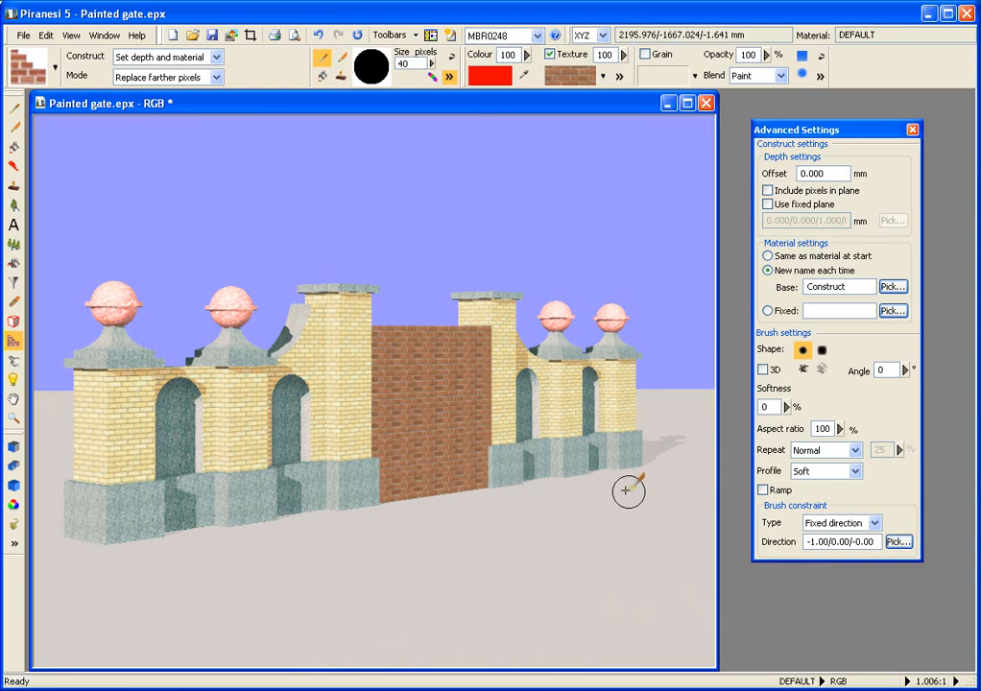
# Step: Set the construct mode to Replace all pixels and paint a brick wall across the left gate's front end
pyautogui.click(215, 77)
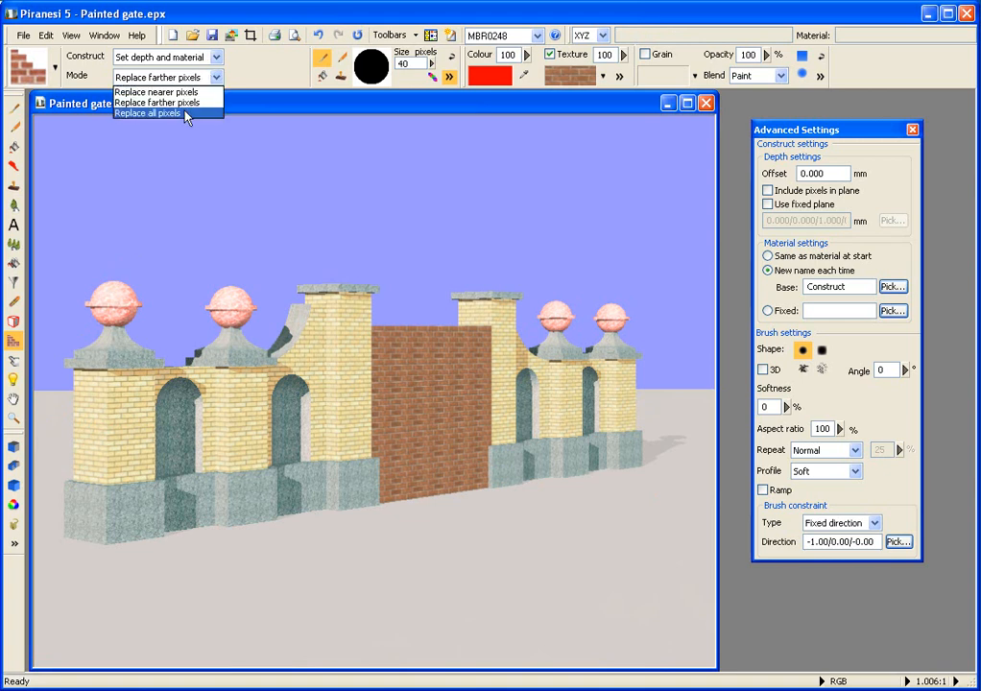
pyautogui.click(185, 114)
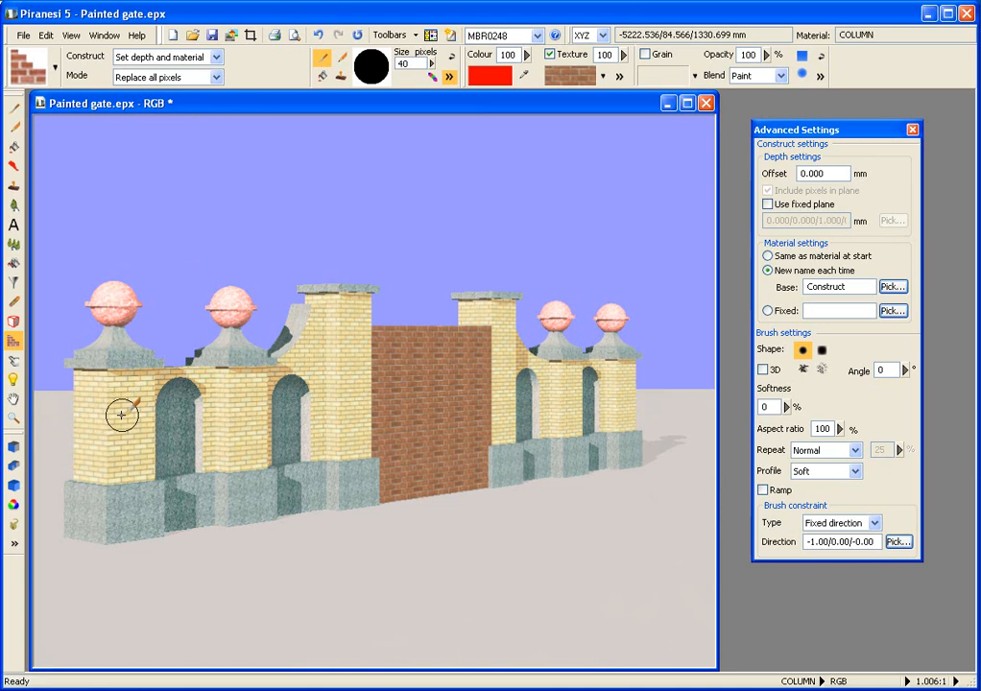
pyautogui.moveTo(121, 415)
pyautogui.mouseDown()
pyautogui.moveTo(44, 415)
pyautogui.moveTo(60, 453)
pyautogui.moveTo(114, 441)
pyautogui.moveTo(59, 448)
pyautogui.moveTo(132, 498)
pyautogui.moveTo(135, 548)
pyautogui.moveTo(37, 561)
pyautogui.moveTo(44, 423)
pyautogui.moveTo(91, 422)
pyautogui.moveTo(66, 521)
pyautogui.moveTo(160, 559)
pyautogui.moveTo(81, 591)
pyautogui.moveTo(46, 585)
pyautogui.mouseUp()
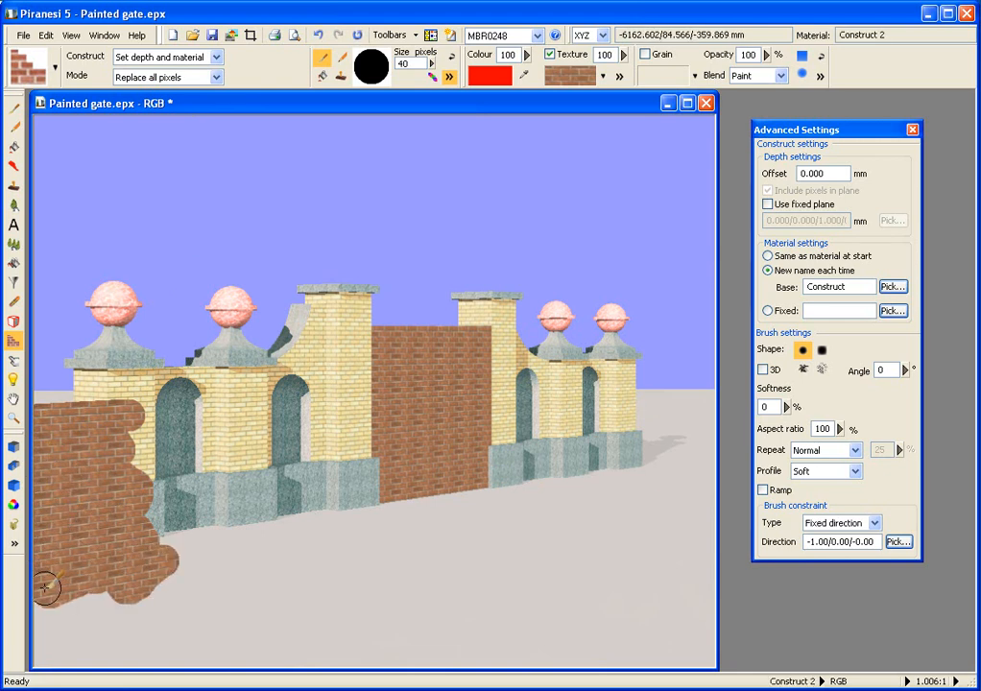
# Step: Change the mode to Replace nearer pixels and reapply the last wall stroke
pyautogui.click(217, 77)
pyautogui.click(157, 91)
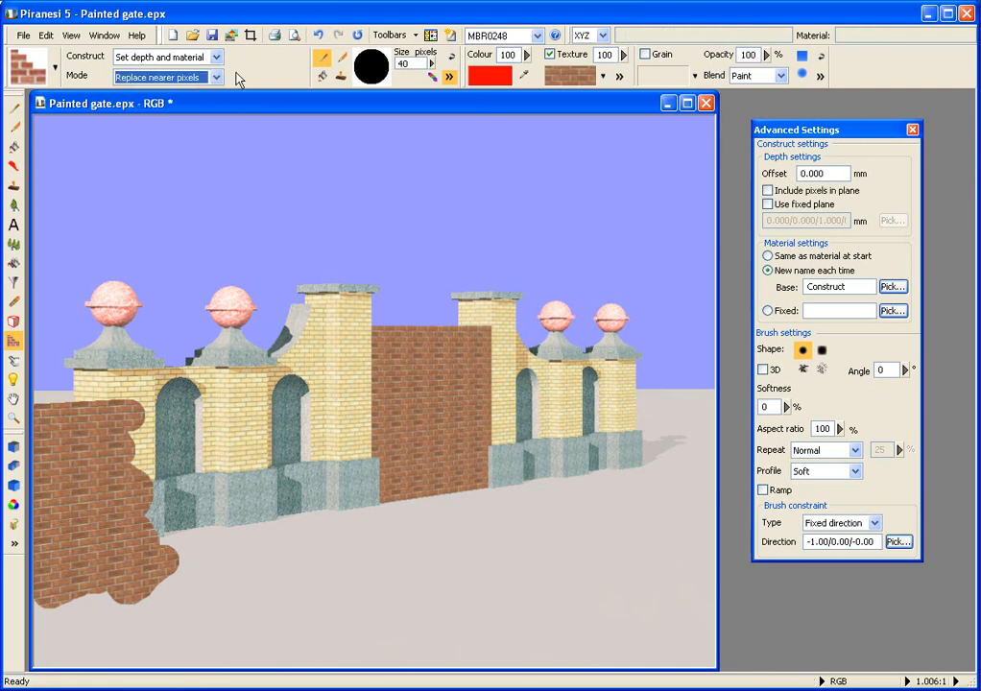
pyautogui.click(356, 34)
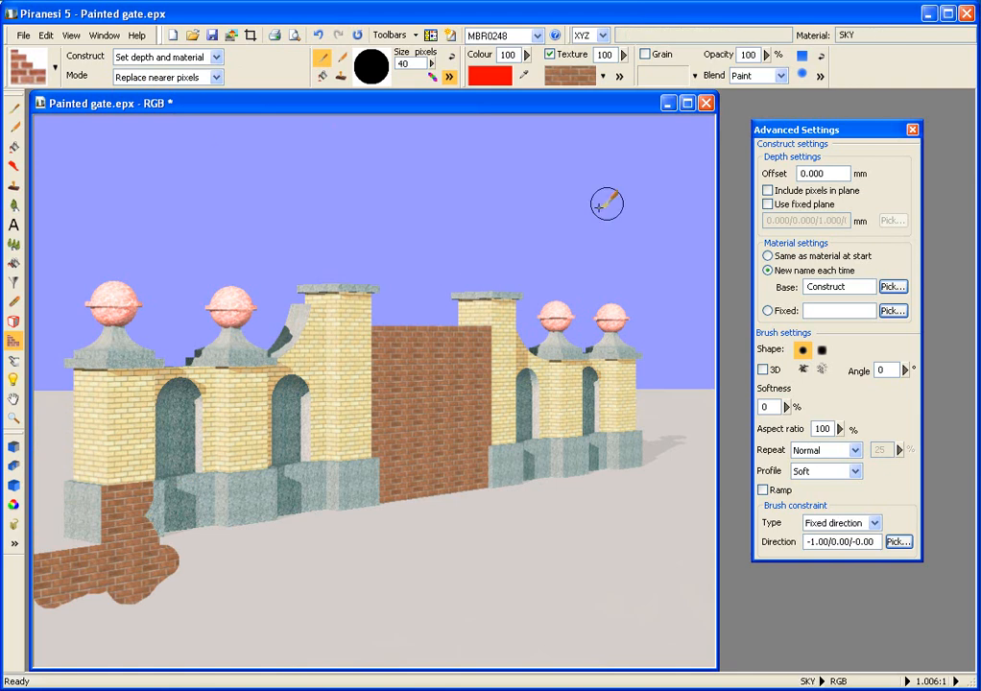
# Step: Enable Include pixels in plane and reapply the last wall stroke
pyautogui.click(768, 191)
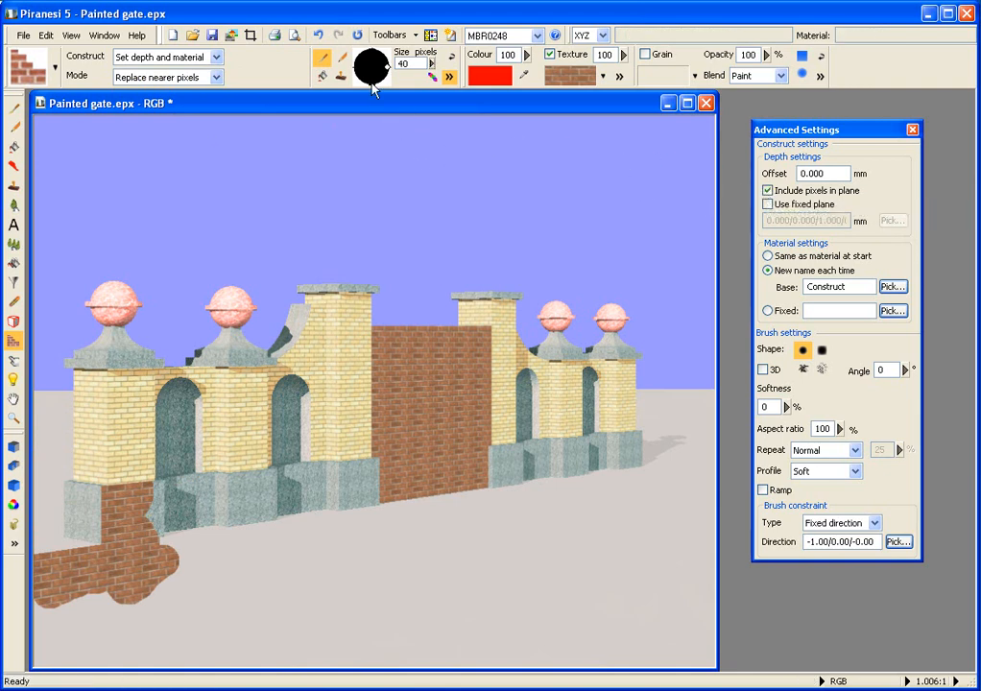
pyautogui.click(357, 36)
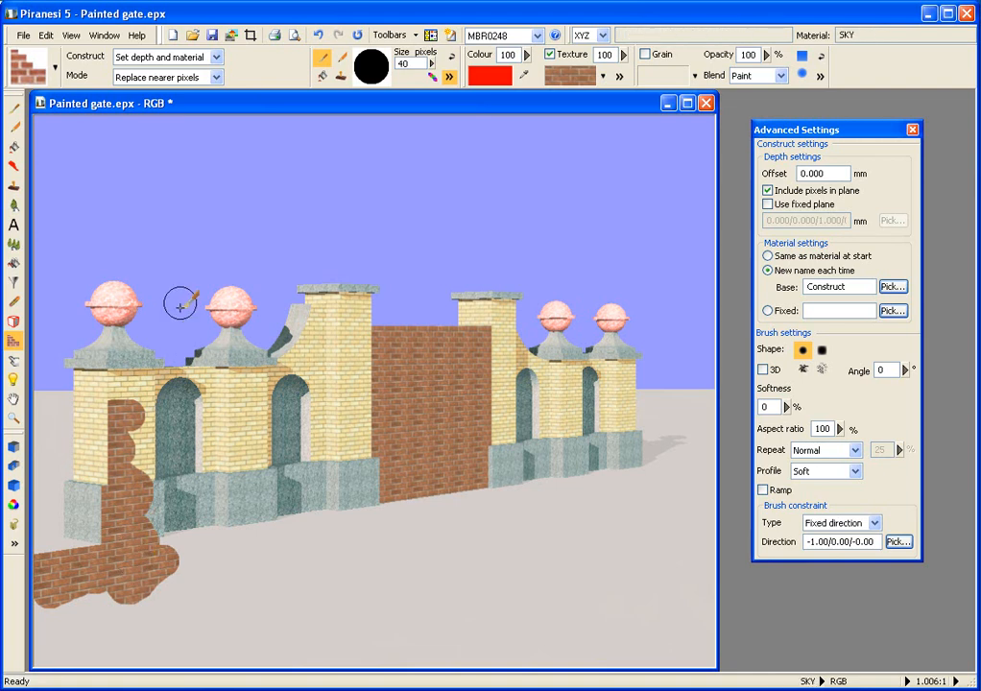
# Step: Change the mode to Replace farther pixels, disable Include pixels in plane, and reapply the wall stroke
pyautogui.click(217, 84)
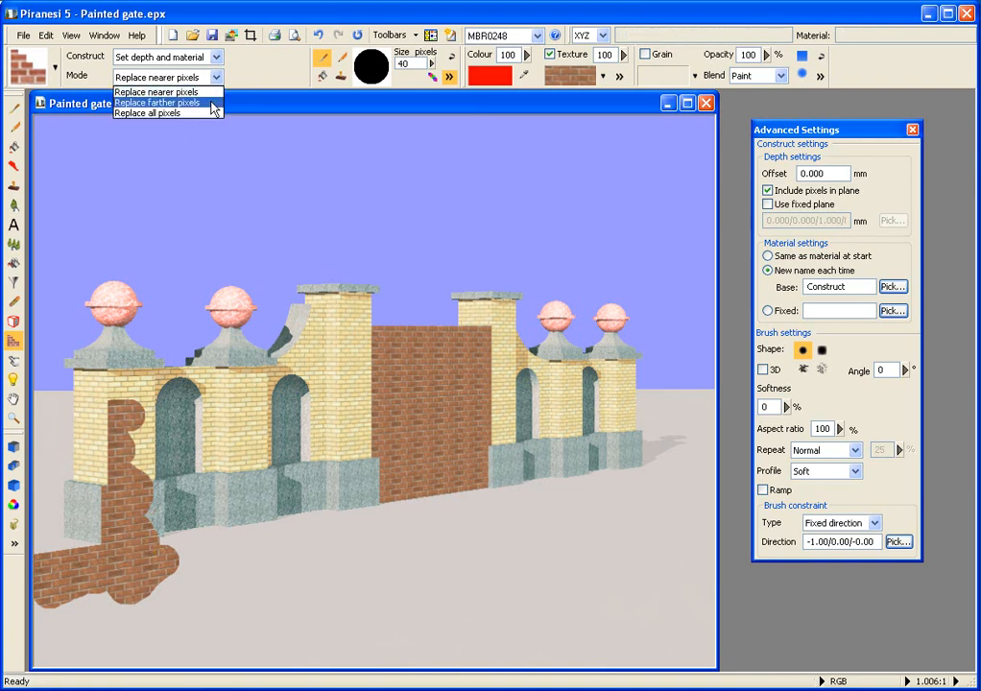
pyautogui.click(171, 100)
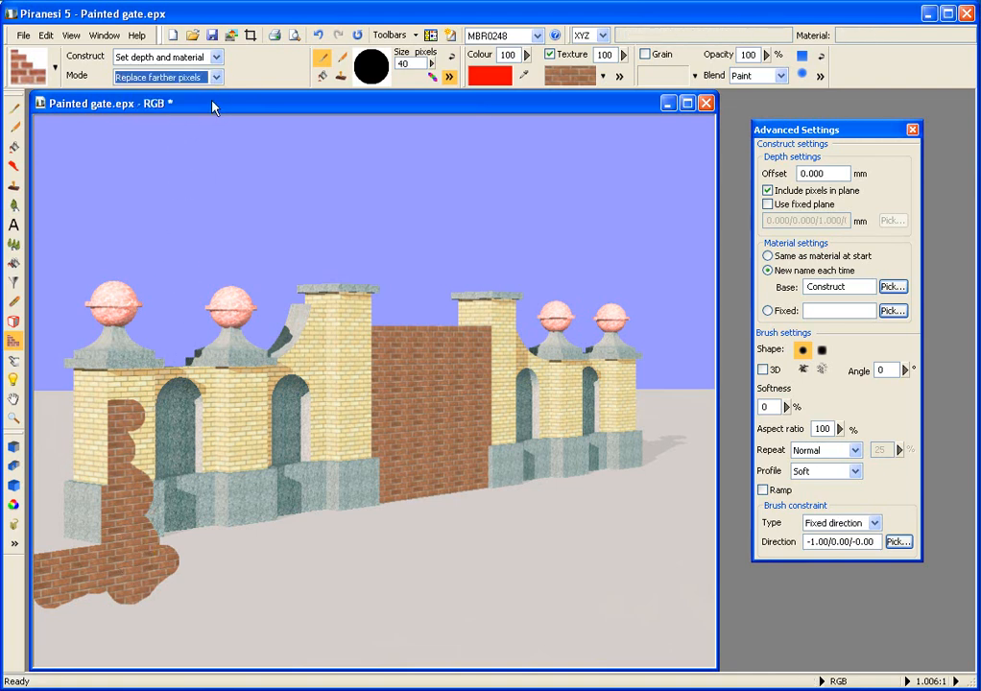
pyautogui.click(768, 191)
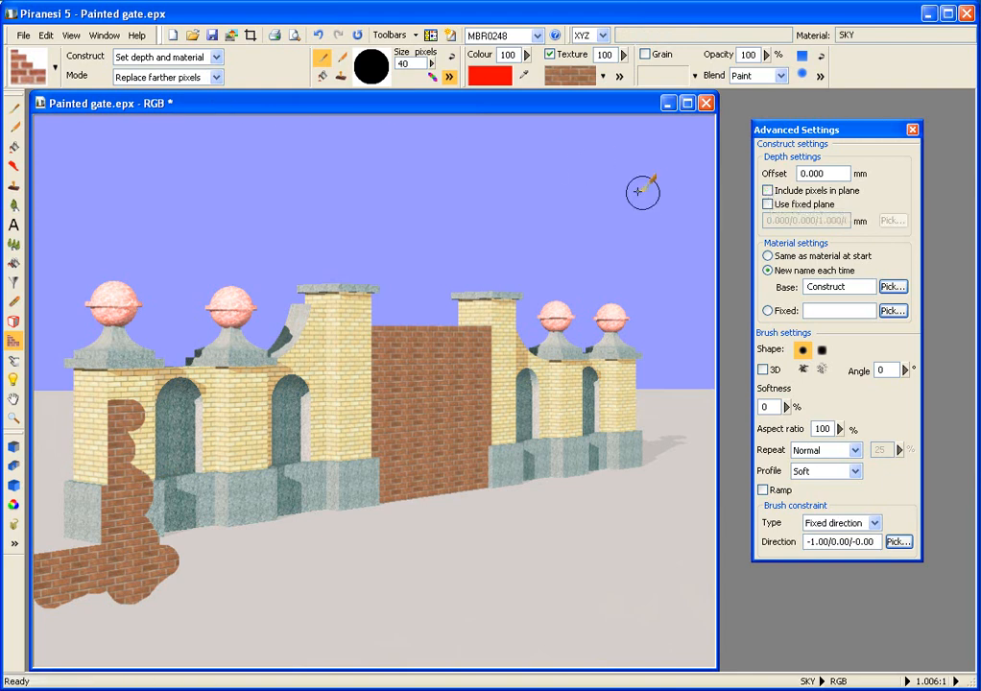
pyautogui.click(356, 37)
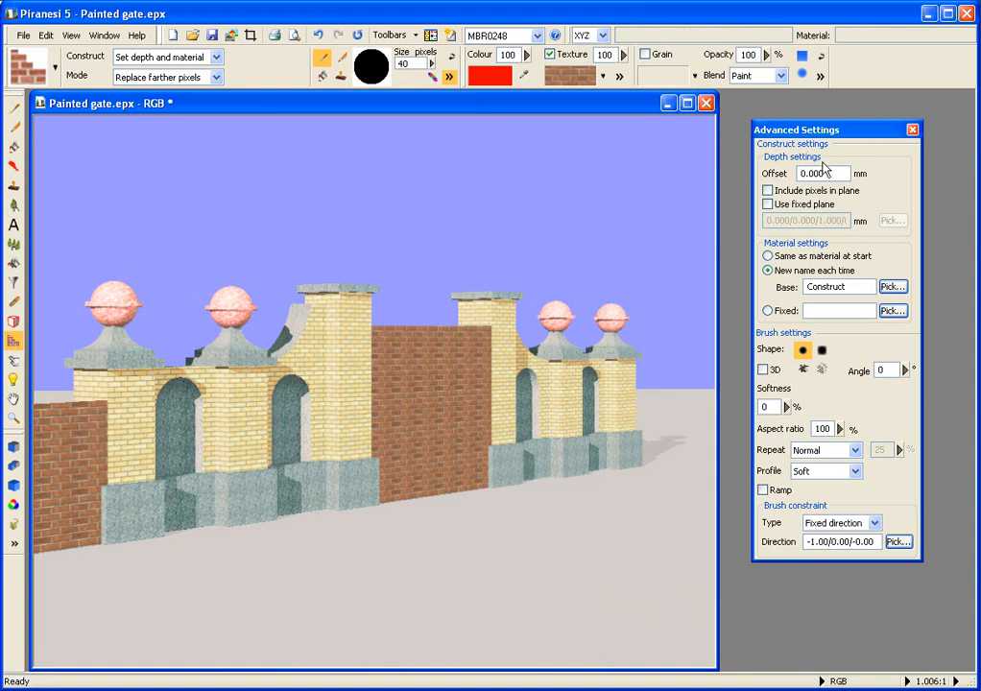
# Step: Set the depth offset to -500 mm and reapply the last wall stroke
pyautogui.moveTo(823, 171); pyautogui.dragTo(800, 171)
pyautogui.write('-500')
pyautogui.click(359, 35)
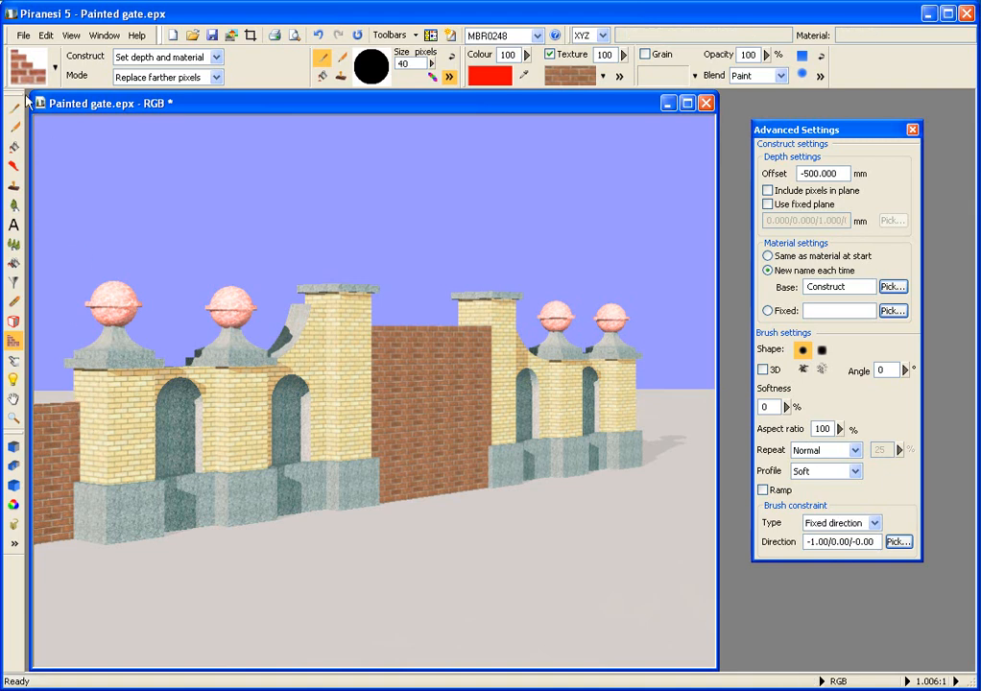
# Step: Revert the image to its last saved state, discarding all changes
pyautogui.click(22, 35)
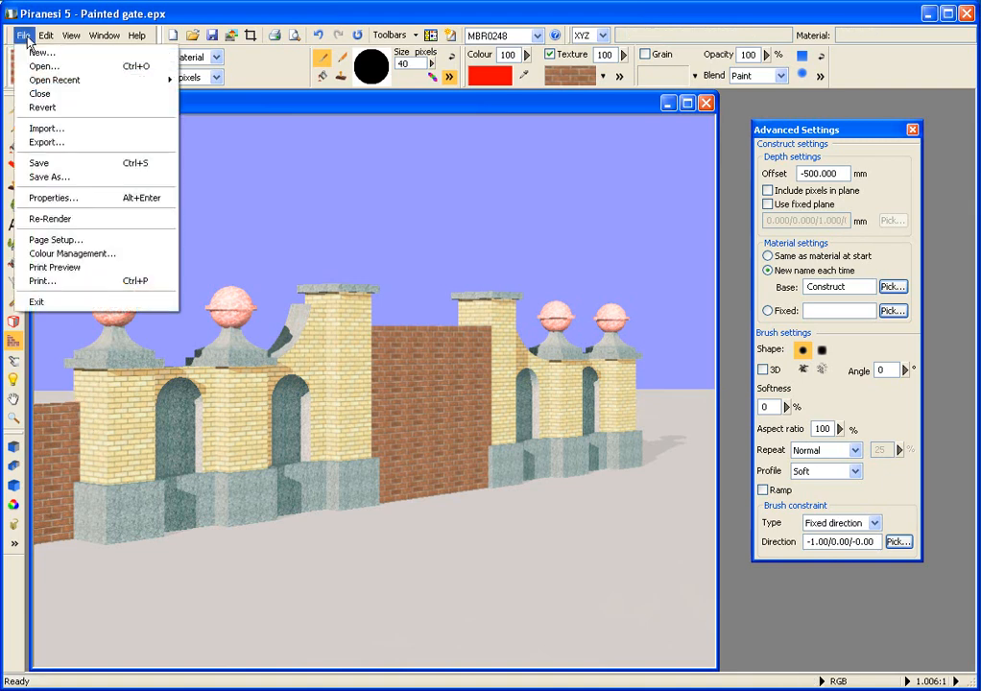
pyautogui.click(41, 107)
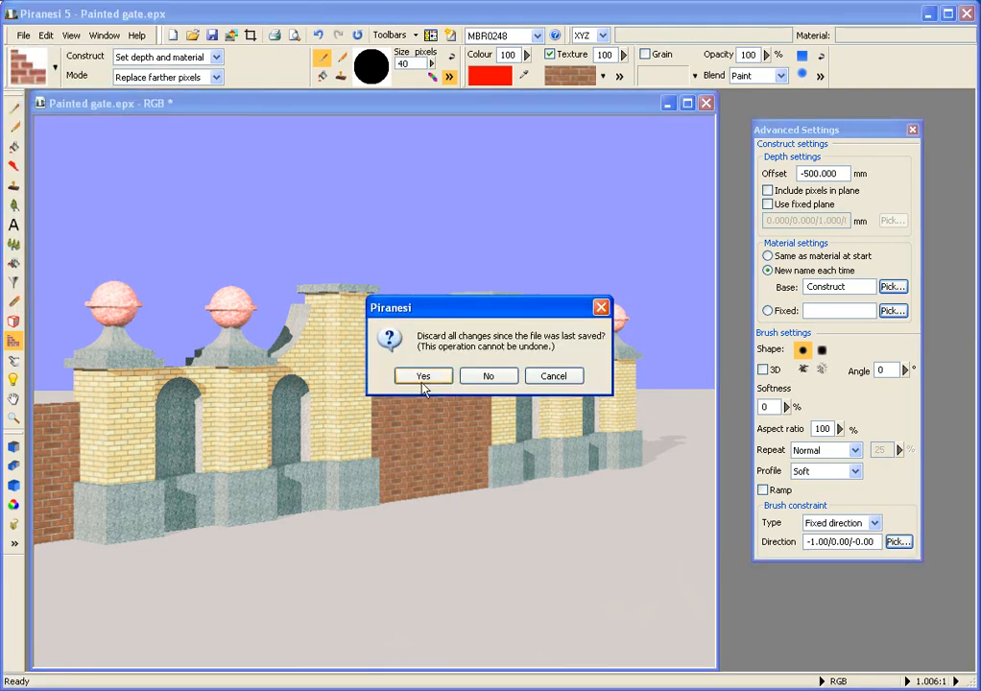
pyautogui.click(423, 376)
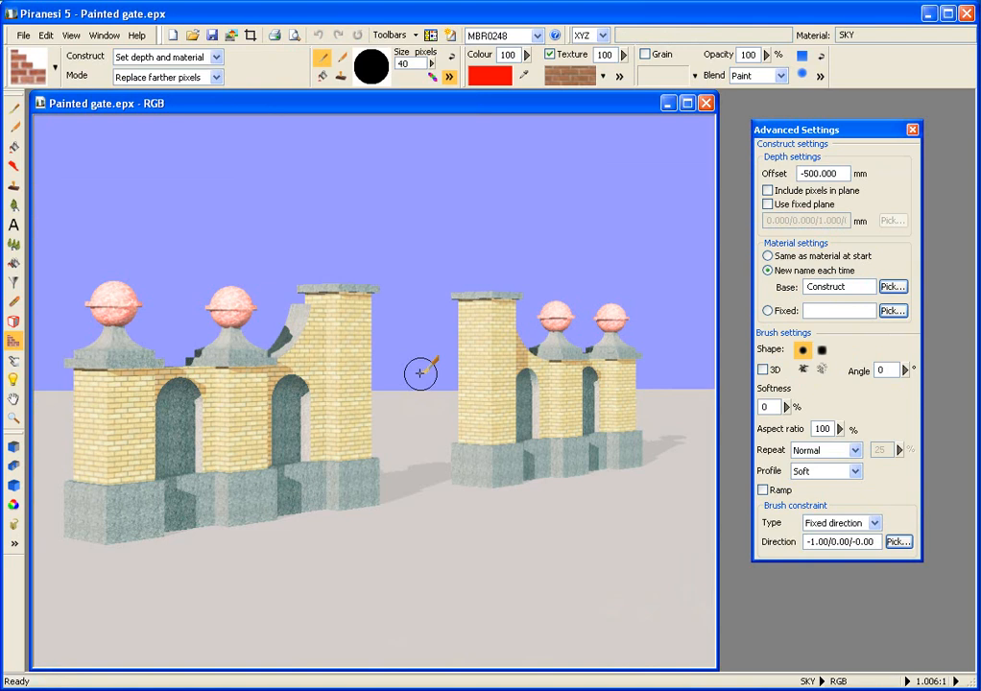
# Step: Load the Railings created with a brush construct style from the Construct category
pyautogui.click(55, 68)
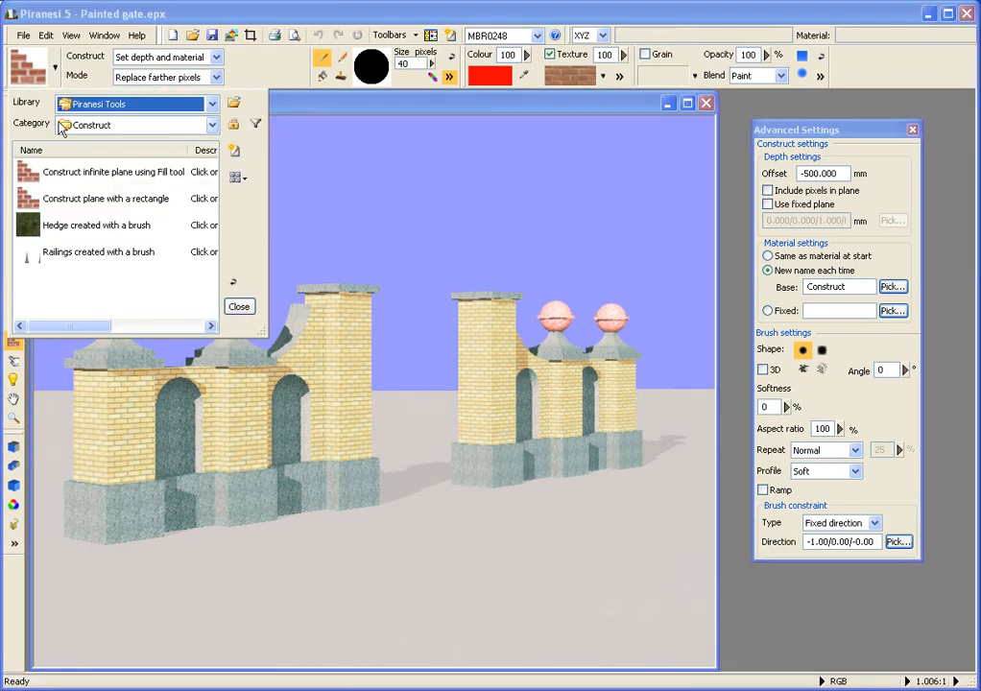
pyautogui.click(62, 175)
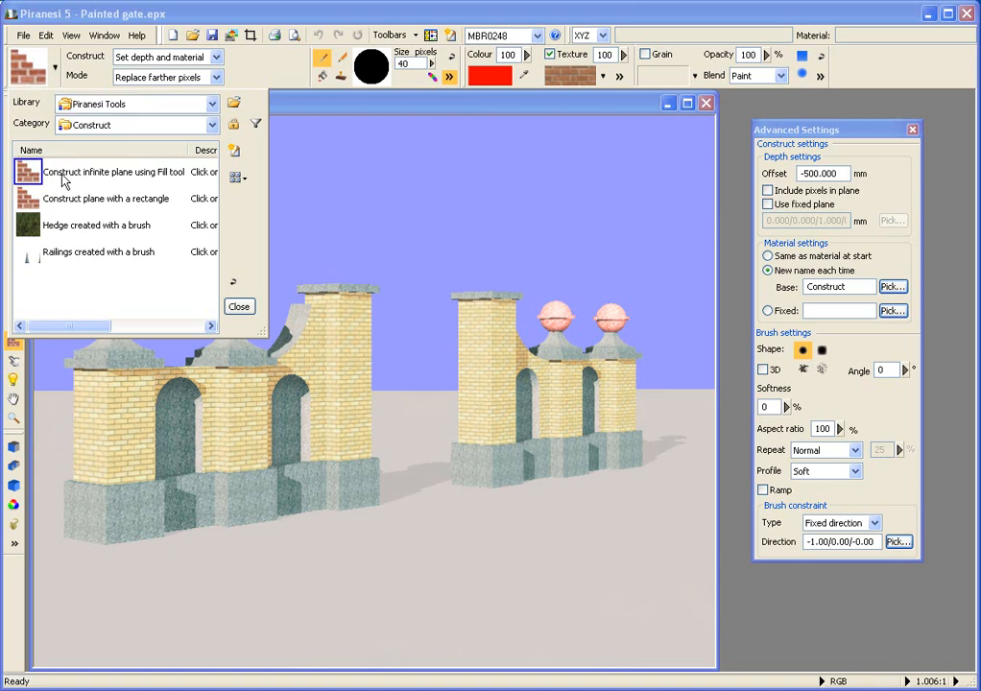
pyautogui.click(82, 257)
pyautogui.doubleClick(81, 257)
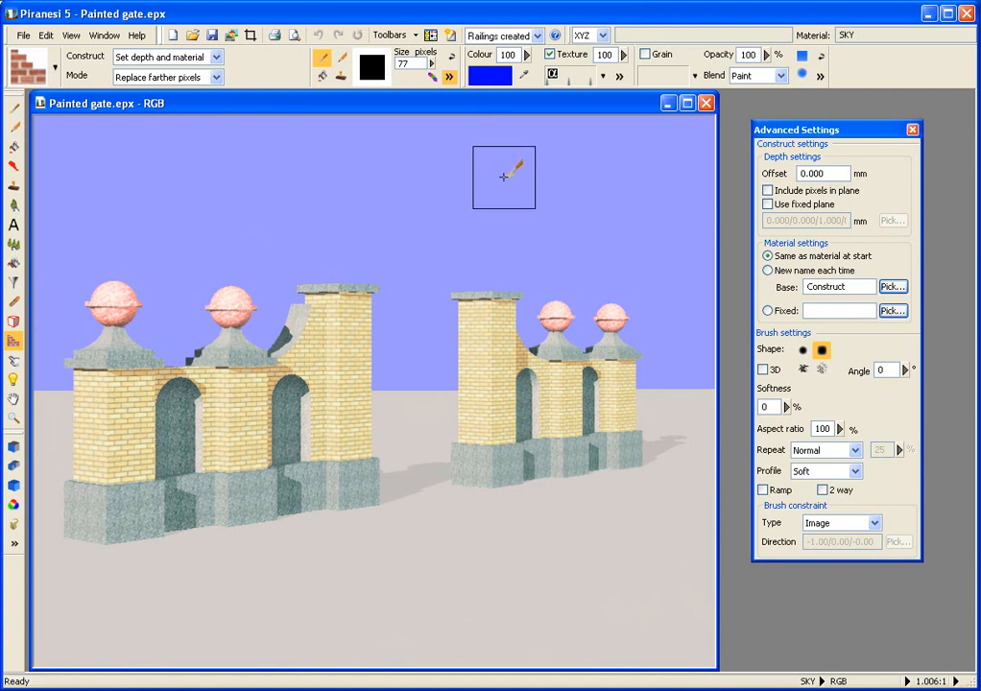
# Step: Set the paint colour to green and dock the Colour and Texture panel beside the Construct settings
pyautogui.click(493, 80)
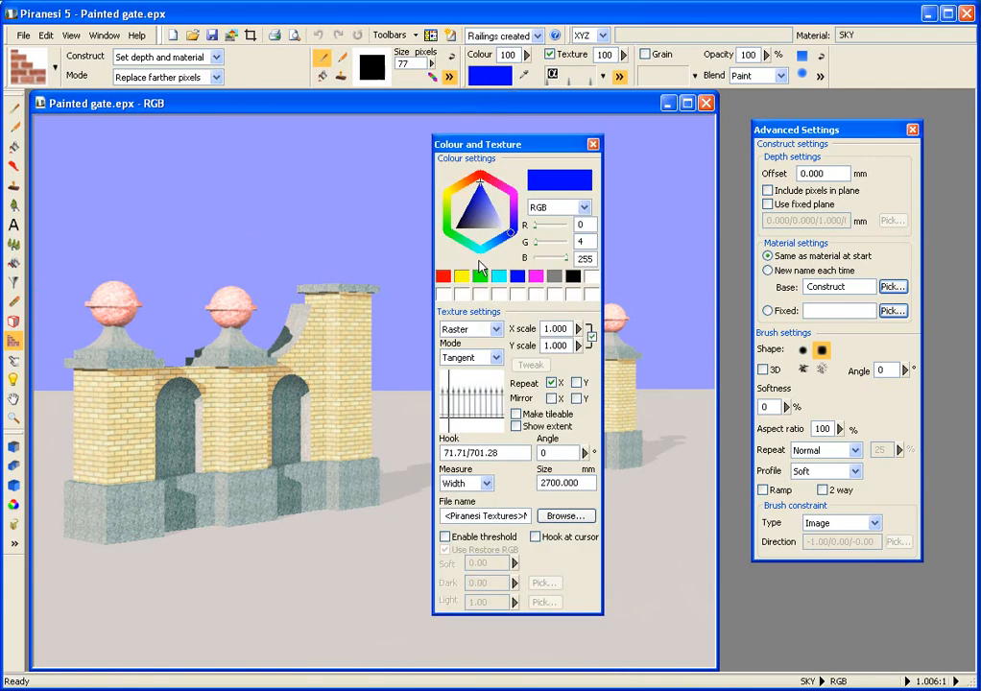
pyautogui.click(479, 276)
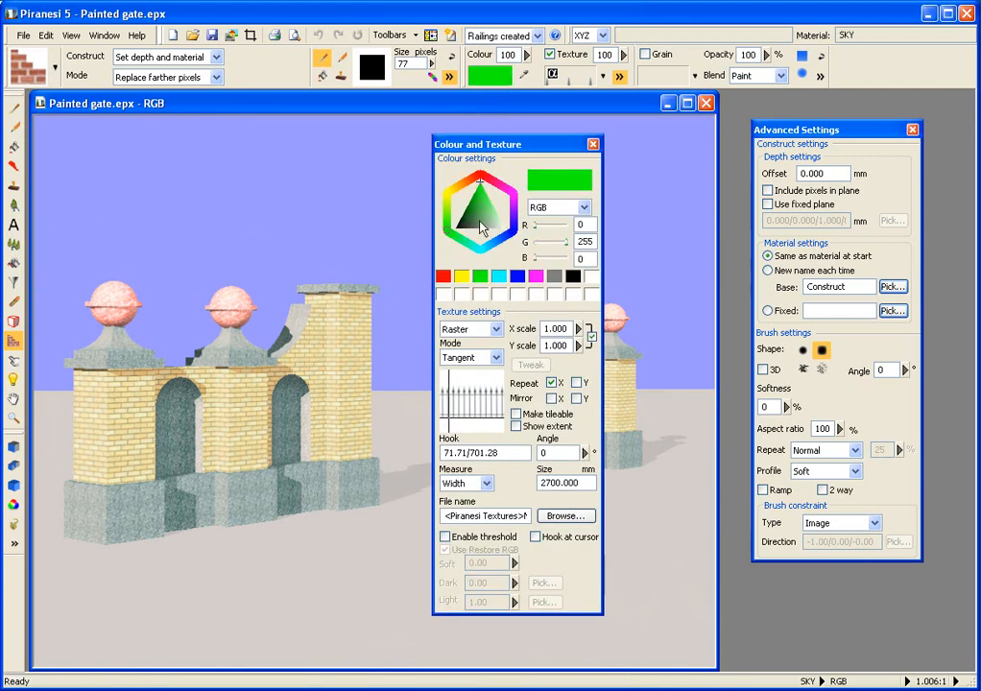
pyautogui.moveTo(477, 144); pyautogui.dragTo(778, 191)
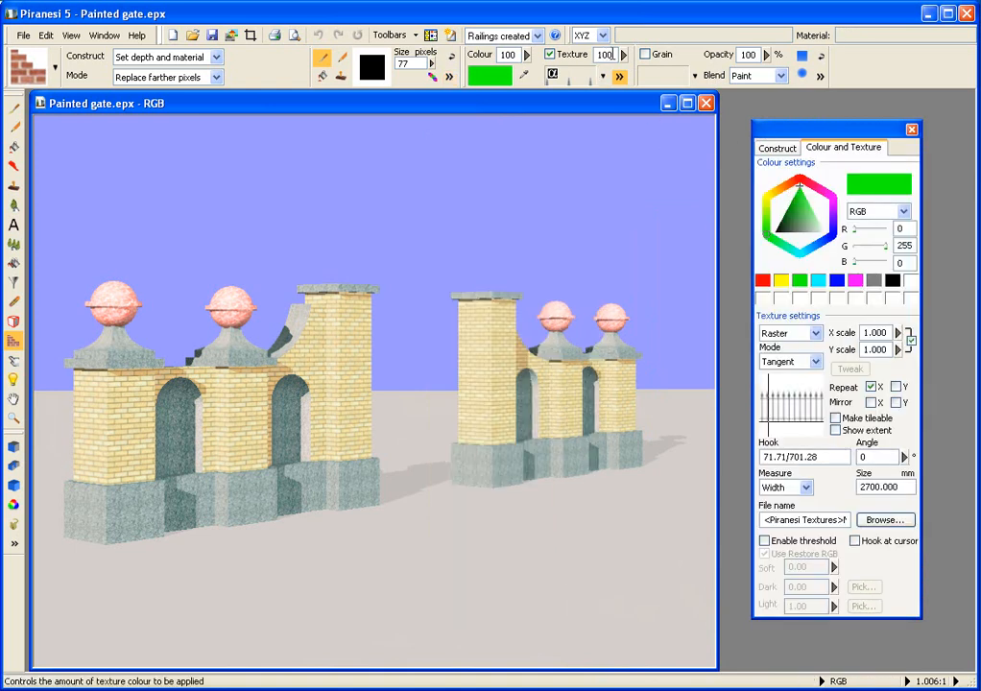
# Step: Set the texture amount to 75 and construct railings across the scene with the Fill tool
pyautogui.click(603, 54)
pyautogui.write('75')
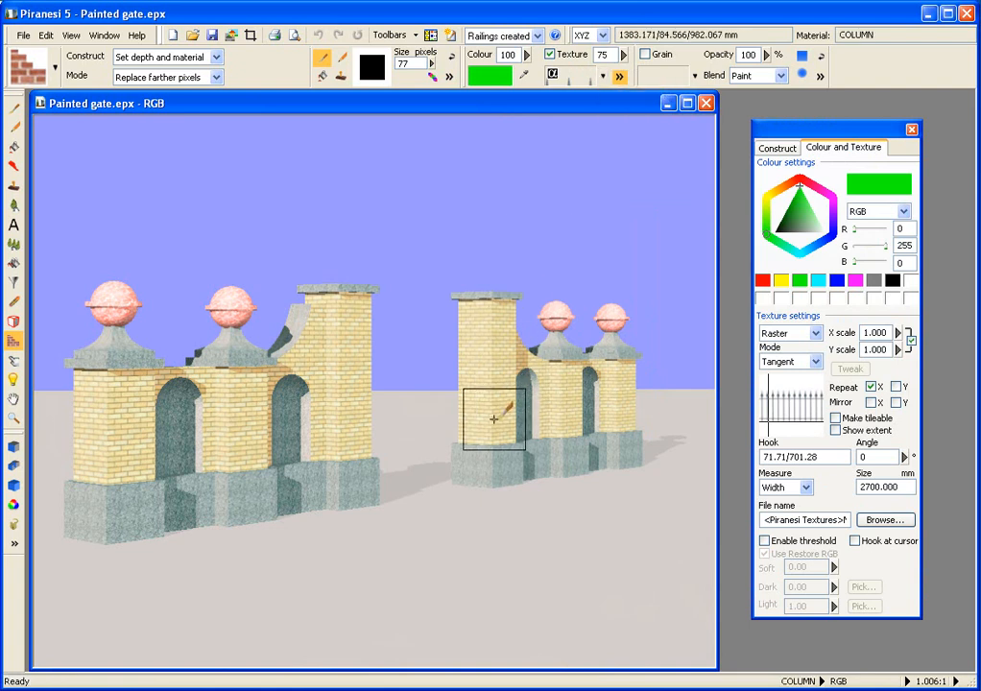
pyautogui.click(322, 77)
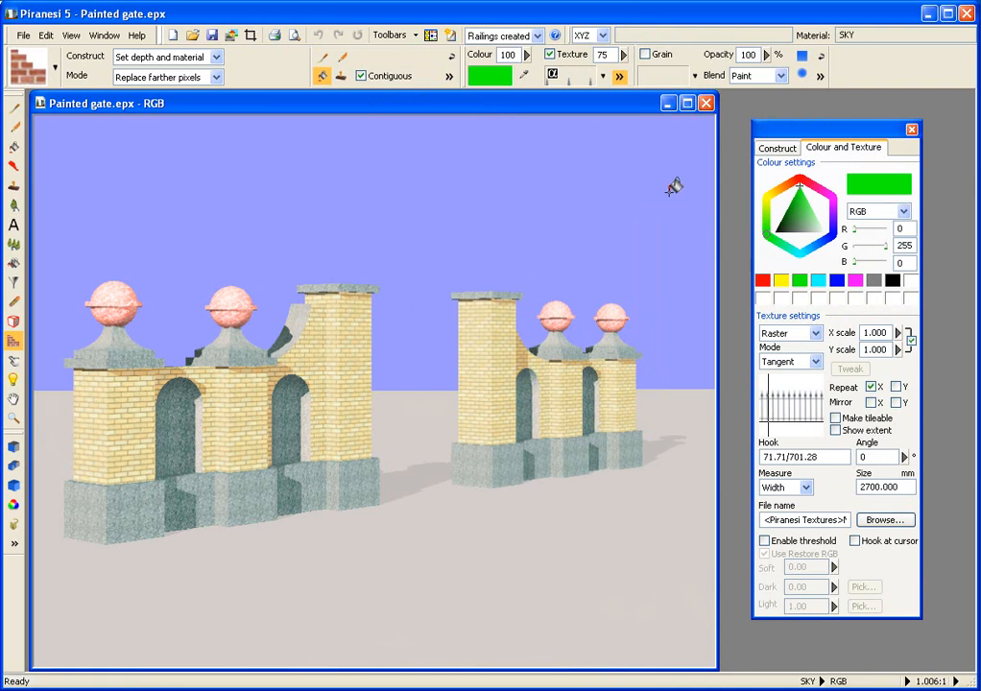
pyautogui.click(870, 386)
pyautogui.click(871, 387)
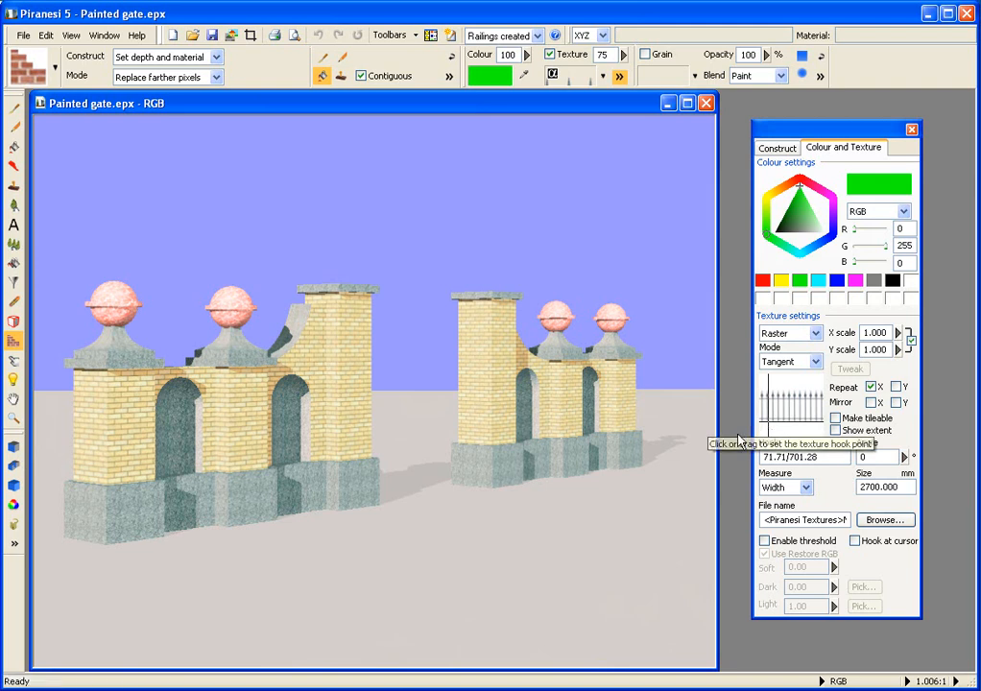
pyautogui.click(518, 454)
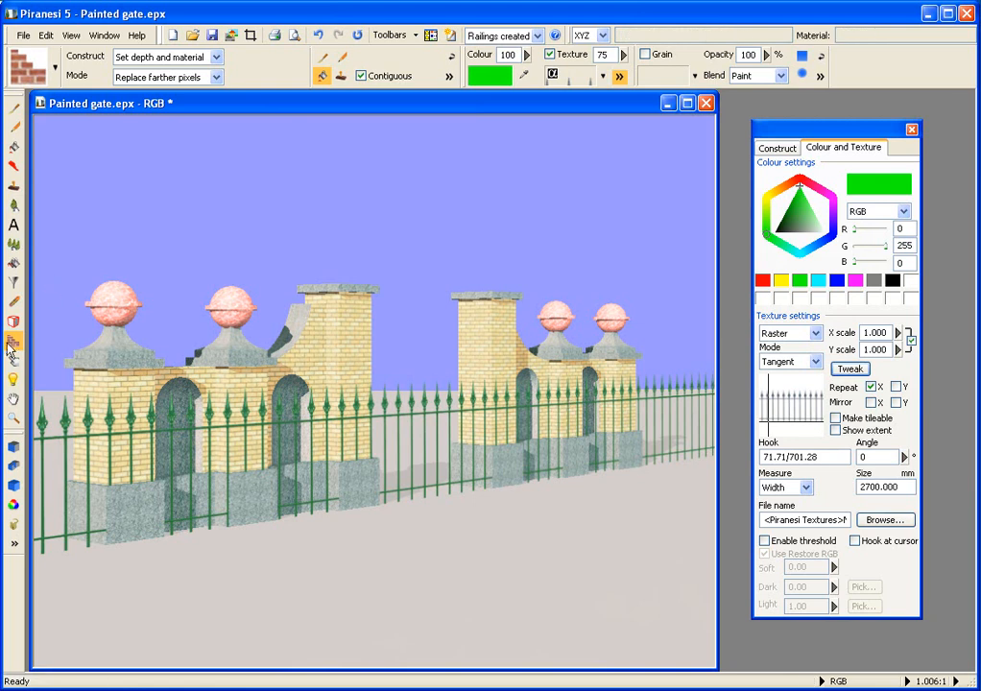
# Step: Open the Construct settings and enter a negative depth offset
pyautogui.click(781, 149)
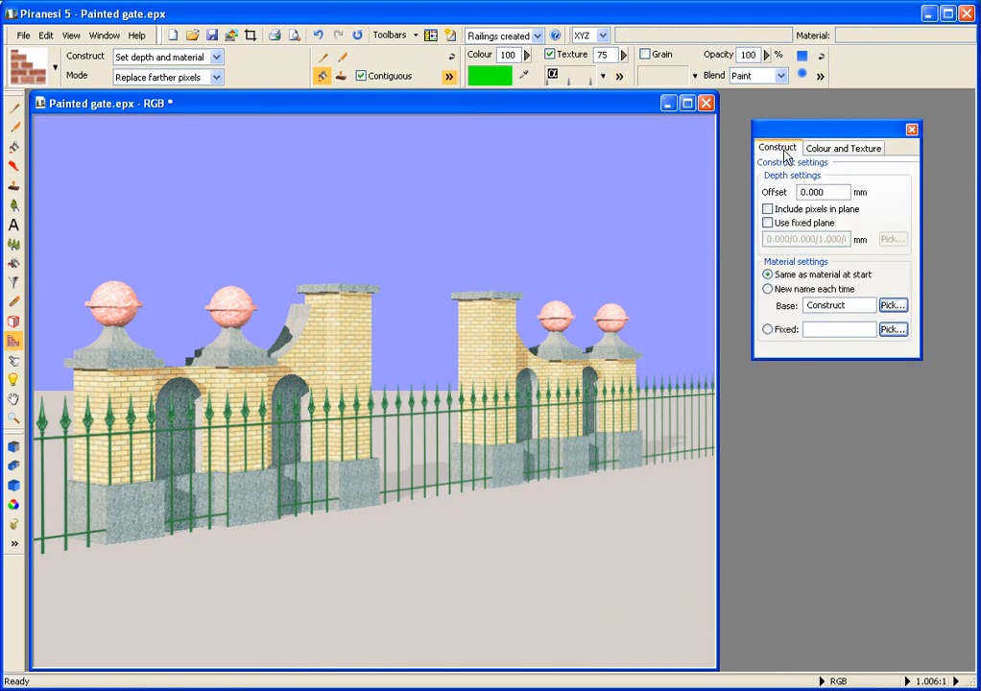
pyautogui.doubleClick(811, 192)
pyautogui.write('-750')
pyautogui.press('Return')
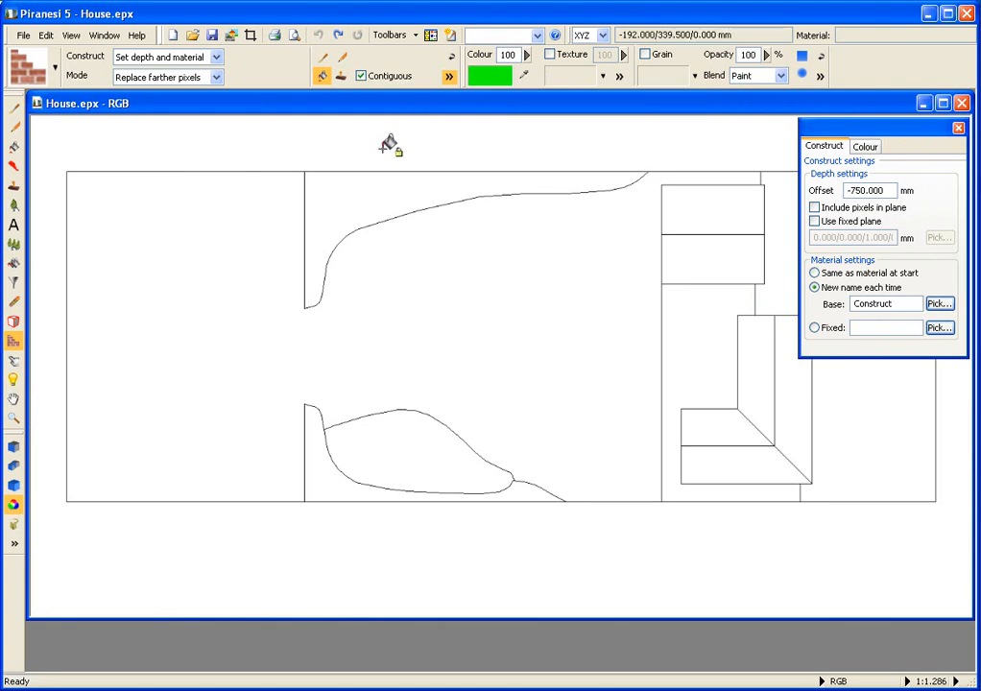
# Step: View the house plan's Material, Depth and RGB channels in turn
pyautogui.rightClick(274, 223)
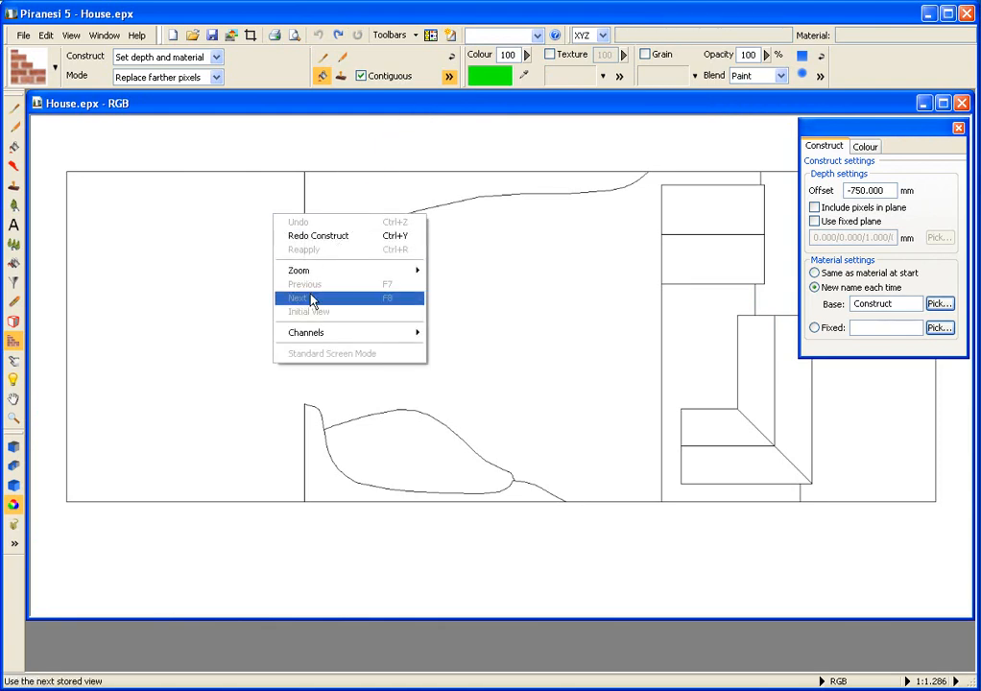
pyautogui.moveTo(355, 333)
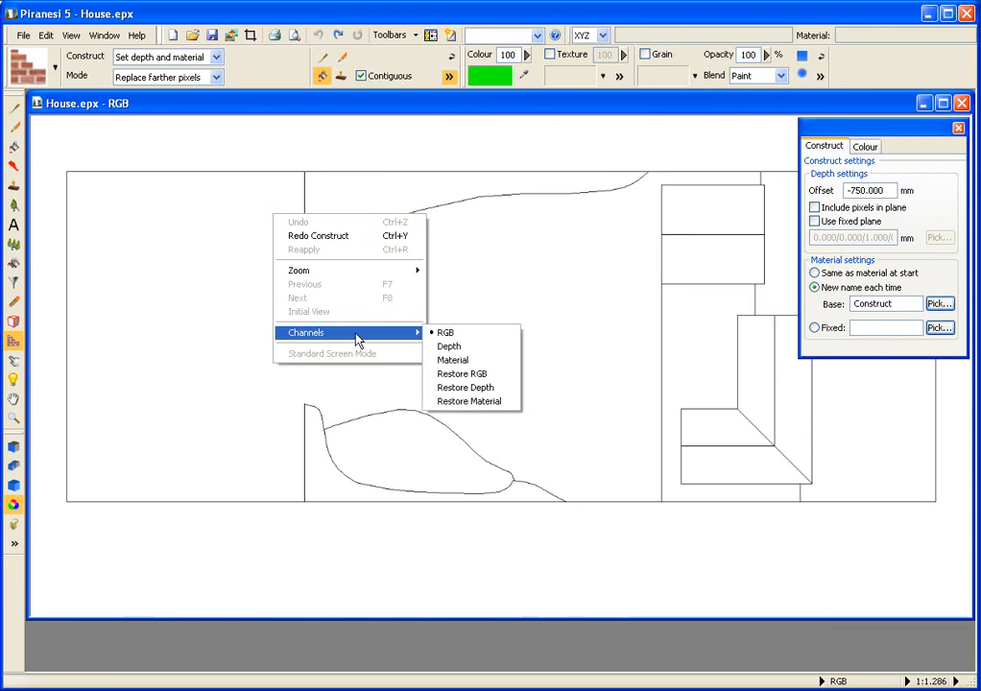
pyautogui.click(452, 360)
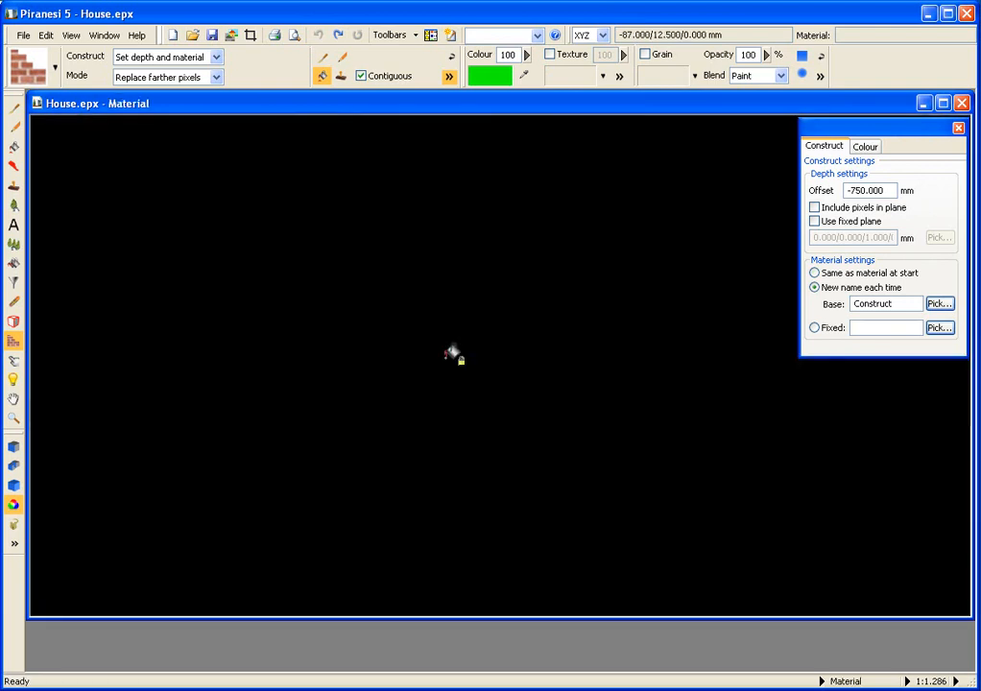
pyautogui.rightClick(395, 174)
pyautogui.moveTo(416, 292)
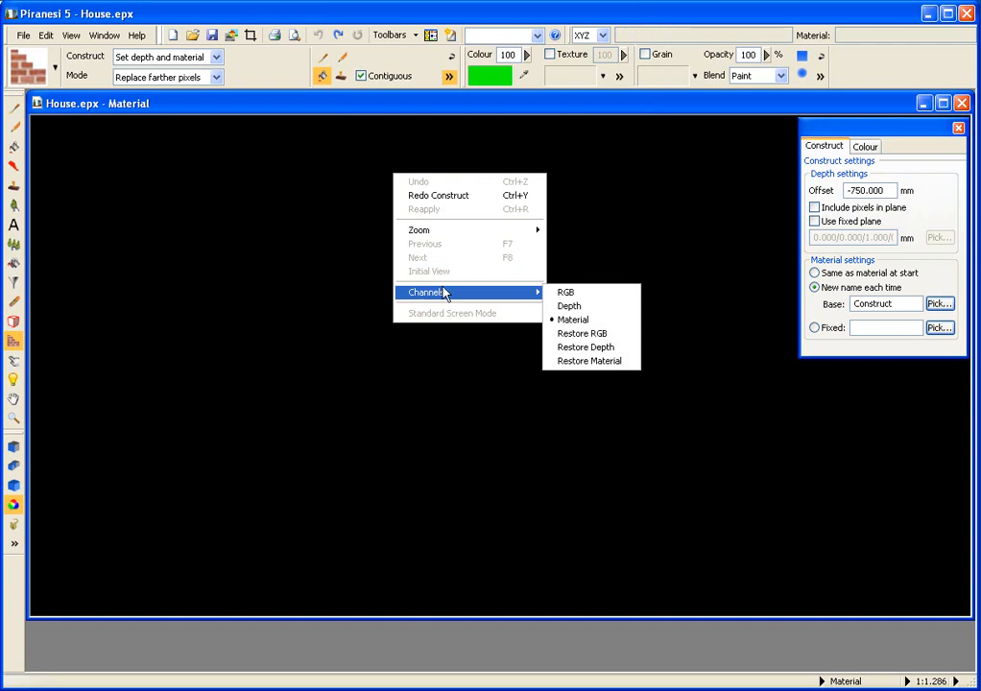
pyautogui.click(571, 305)
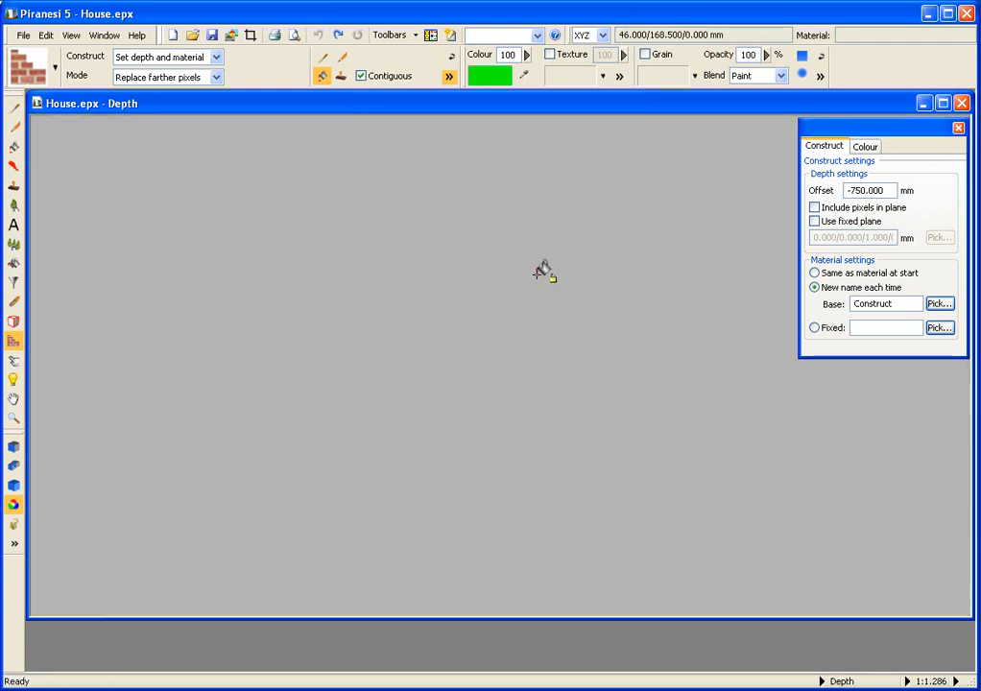
pyautogui.rightClick(503, 225)
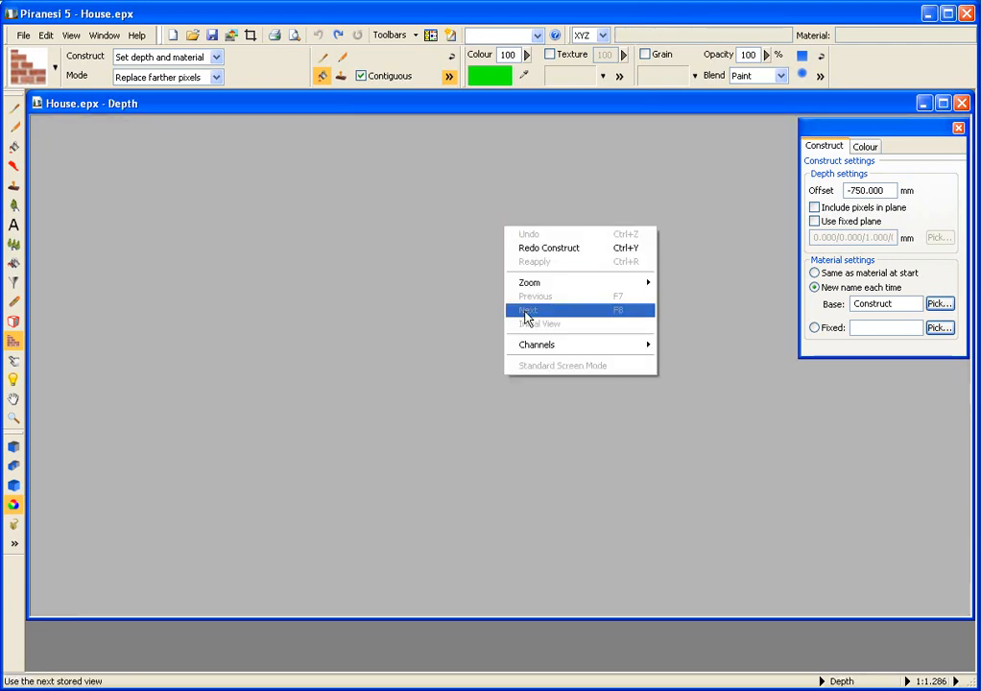
pyautogui.moveTo(570, 350)
pyautogui.click(678, 345)
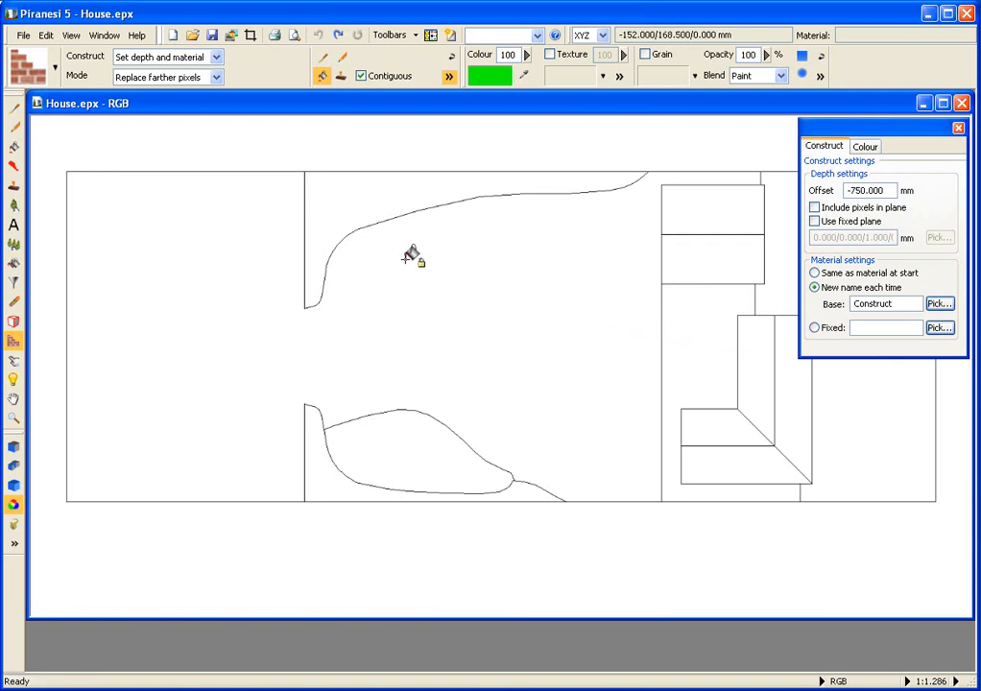
# Step: Load the Constructing scenery style library and show its styles as a list
pyautogui.click(44, 61)
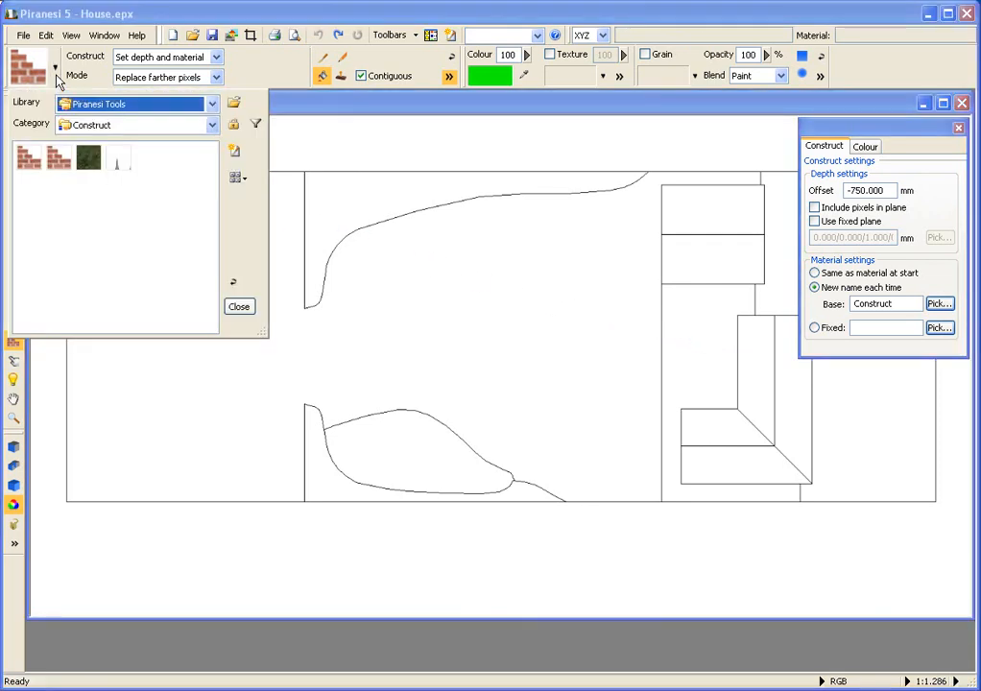
pyautogui.click(234, 102)
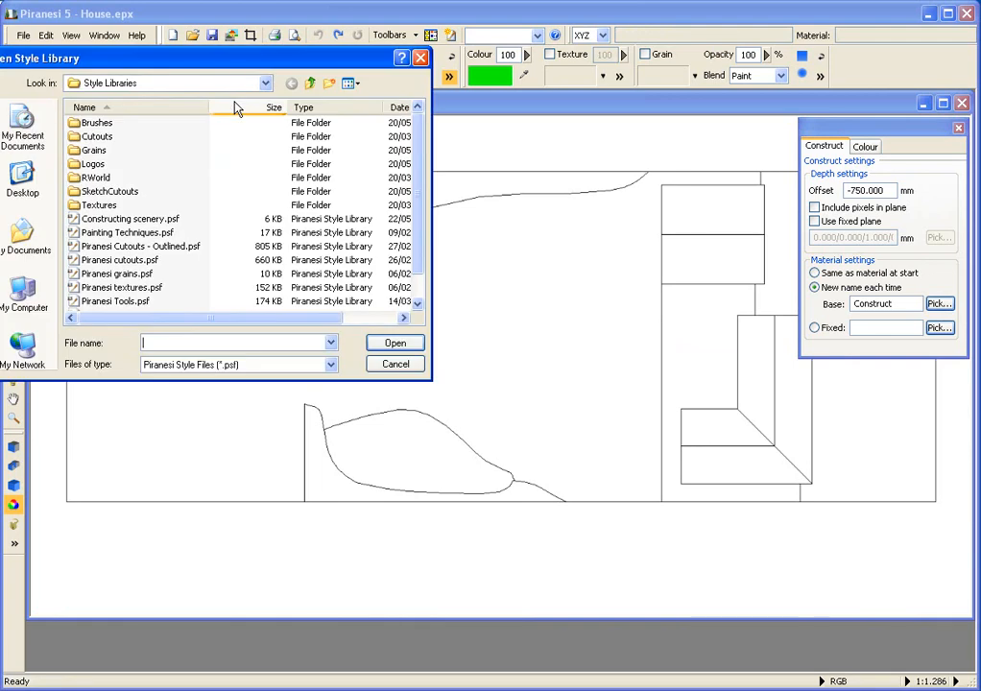
pyautogui.doubleClick(122, 220)
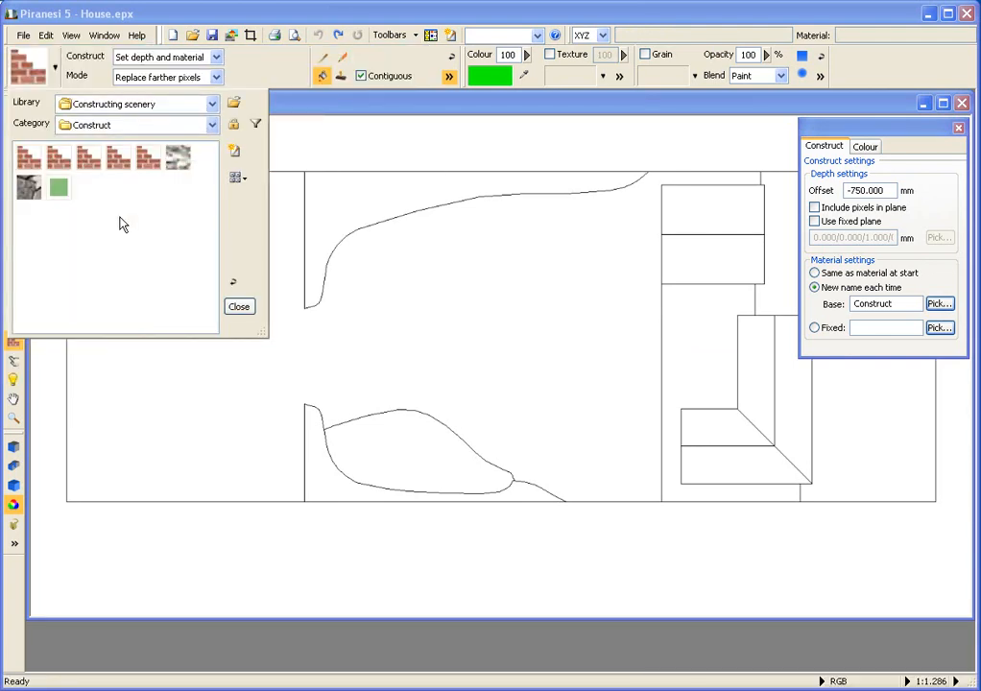
pyautogui.click(236, 181)
pyautogui.click(250, 224)
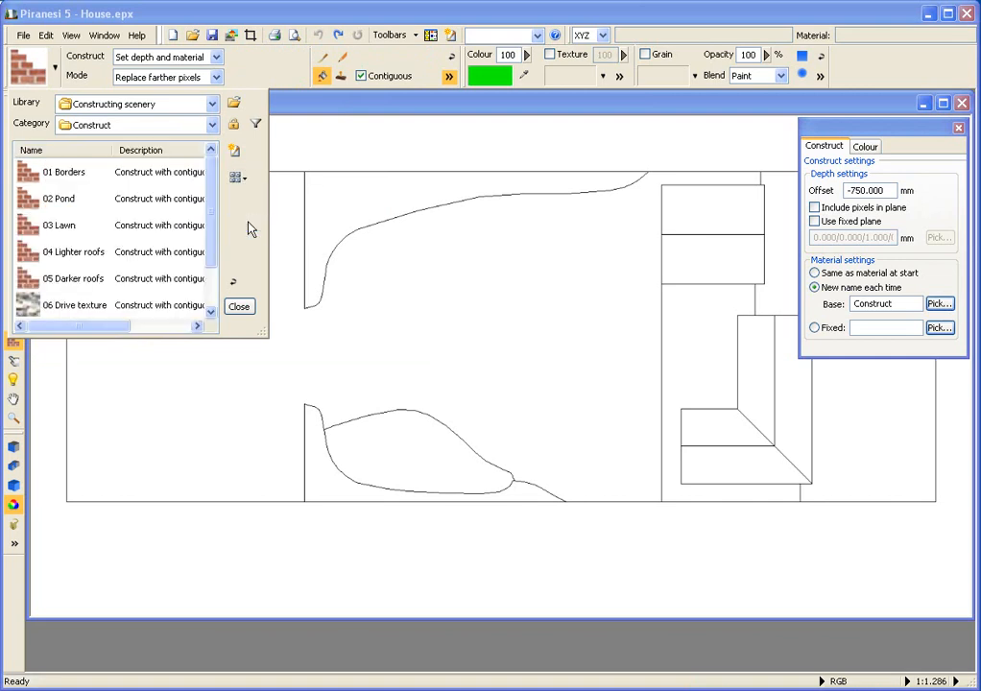
# Step: Select the 01 Borders style and fill the upper and lower border areas
pyautogui.click(42, 170)
pyautogui.doubleClick(42, 172)
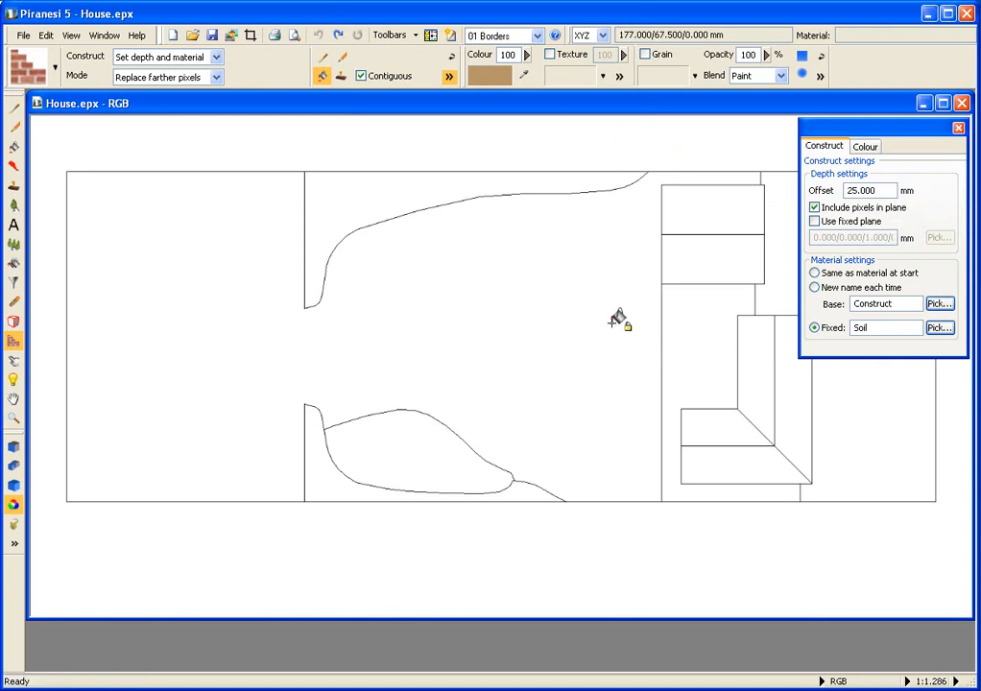
pyautogui.click(380, 204)
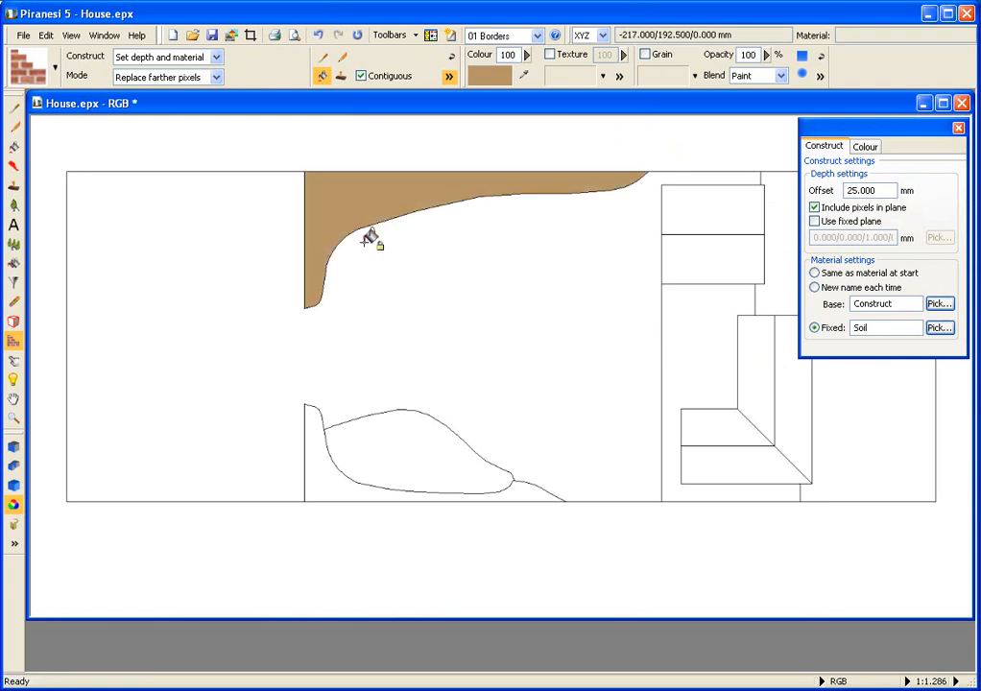
pyautogui.click(320, 449)
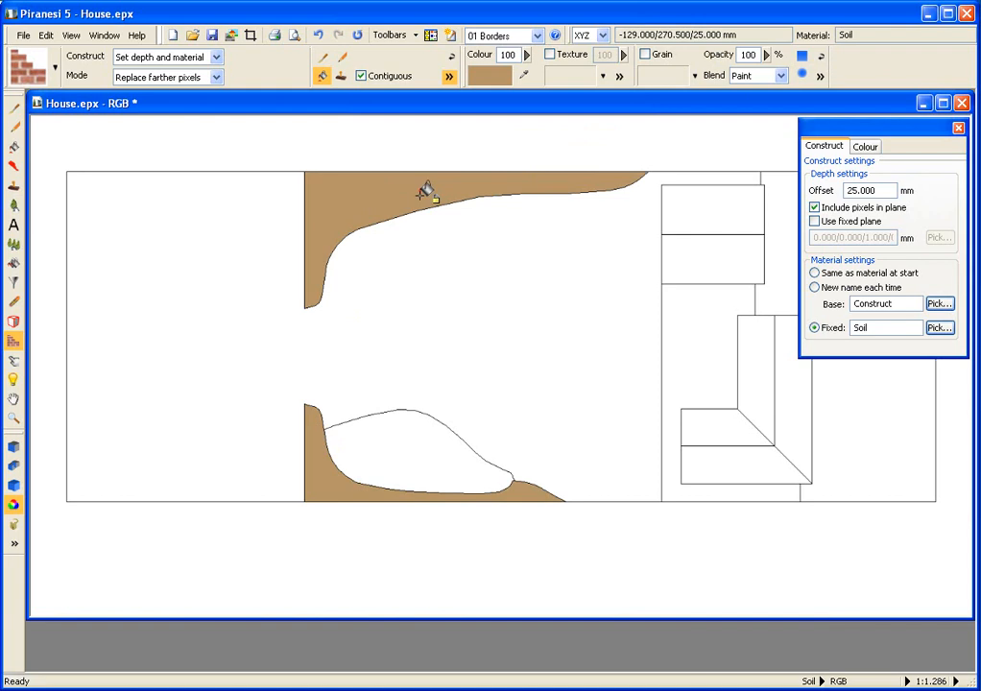
# Step: Select the 02 Pond style and fill the pond area
pyautogui.click(55, 67)
pyautogui.click(55, 198)
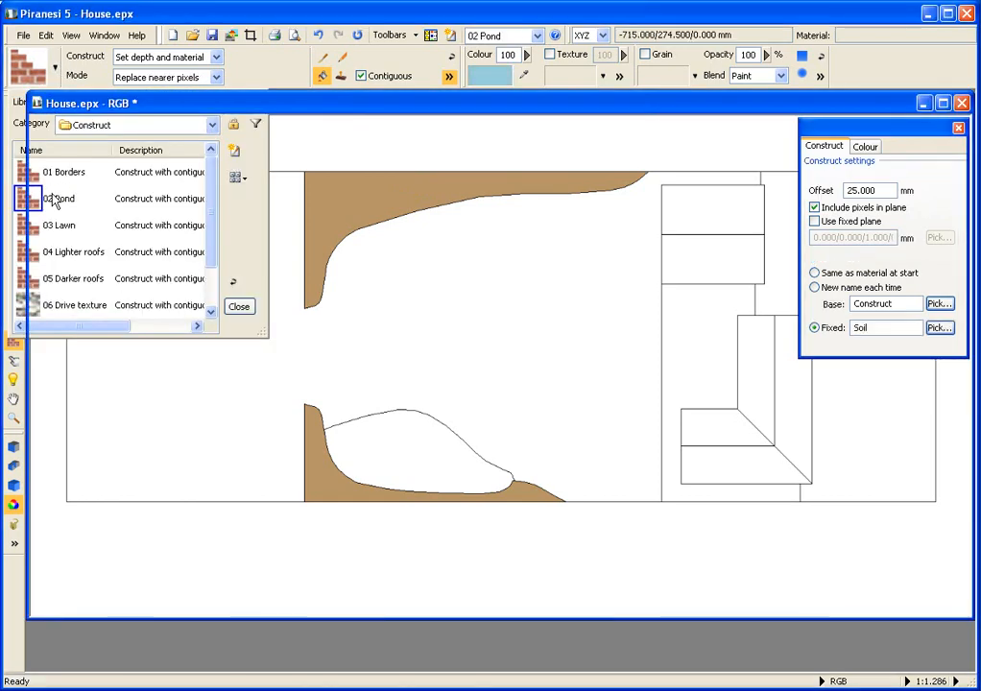
pyautogui.click(422, 439)
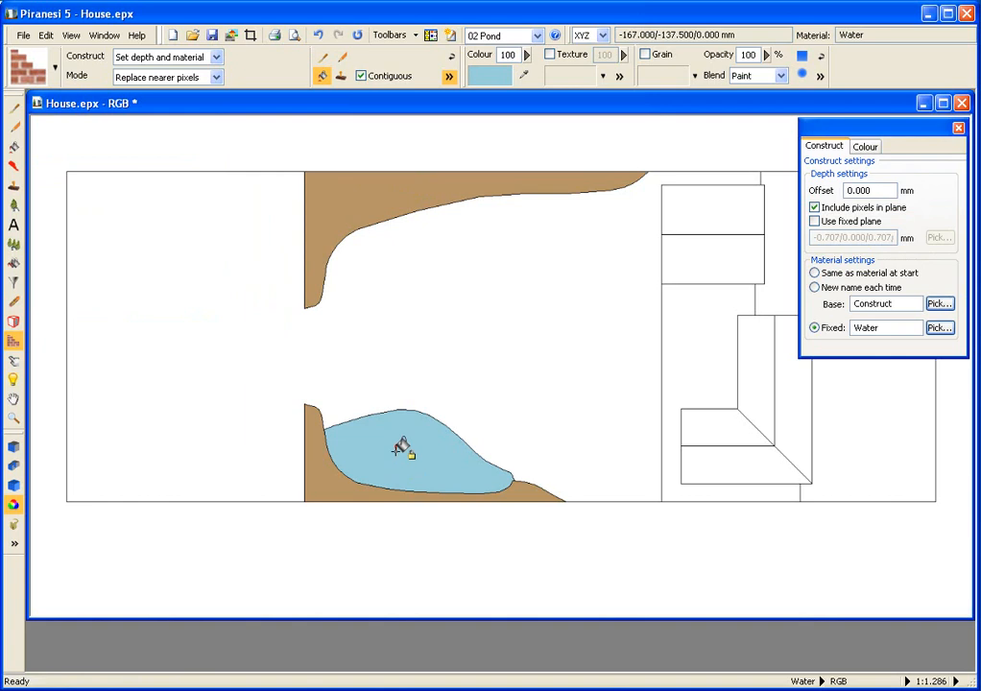
# Step: Select the 03 Lawn style and fill the lawn area around the borders and pond
pyautogui.click(55, 67)
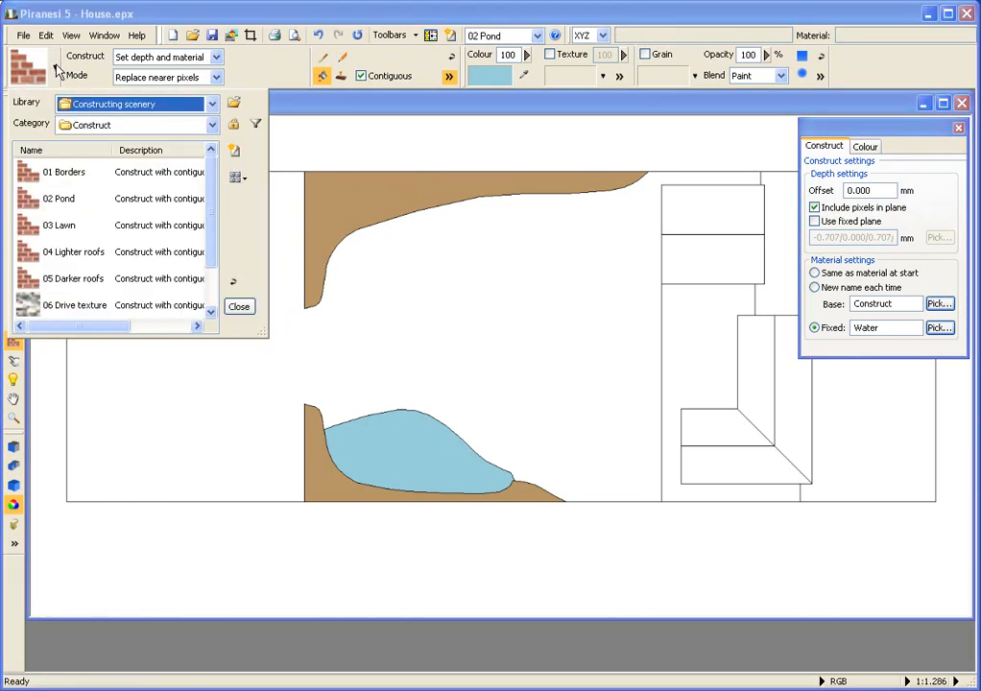
pyautogui.click(70, 229)
pyautogui.click(158, 254)
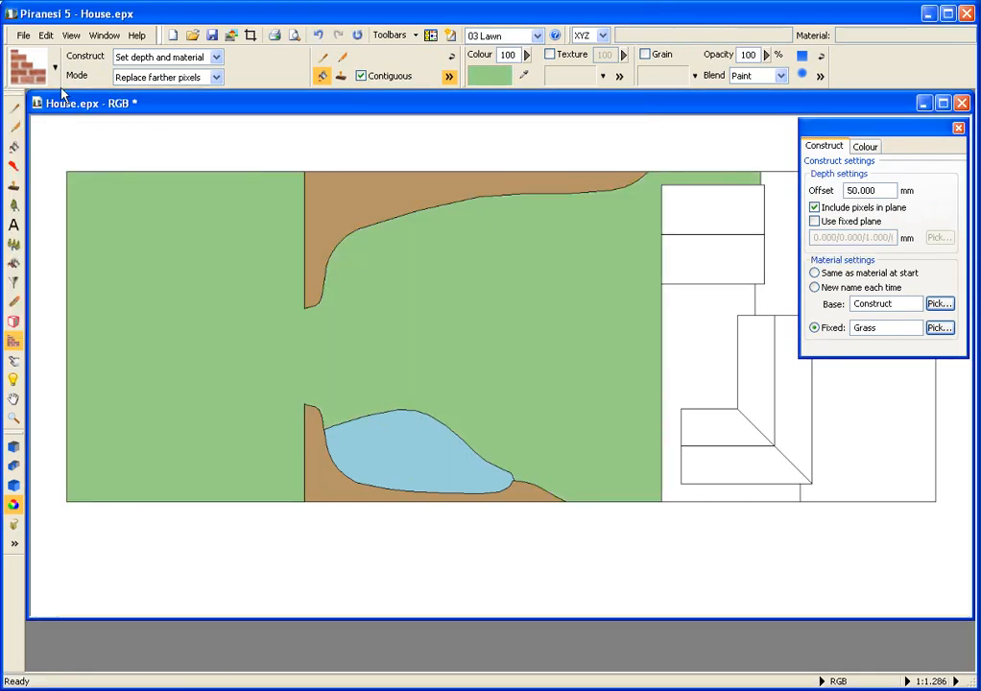
# Step: Select the 04 Lighter roofs style and fill three roof faces of the house
pyautogui.click(55, 69)
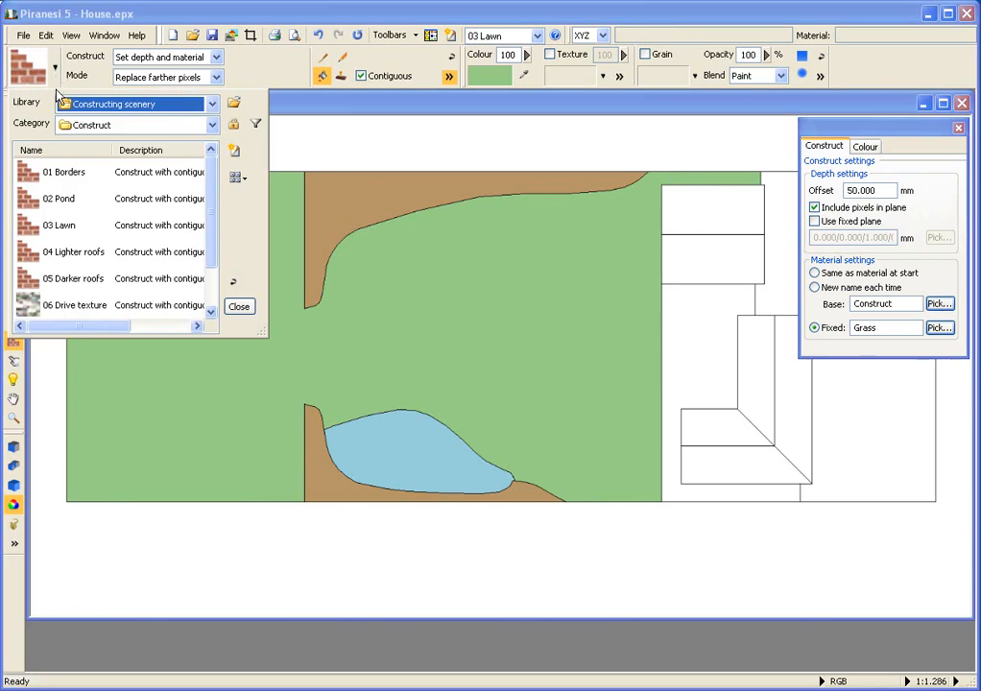
pyautogui.click(86, 249)
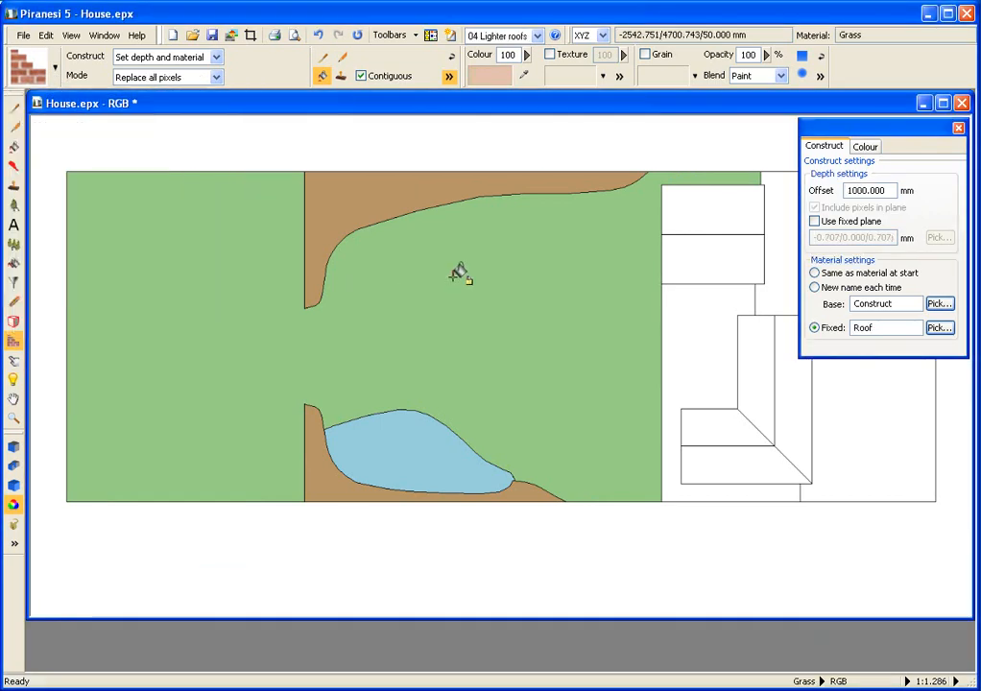
pyautogui.click(696, 272)
pyautogui.click(754, 364)
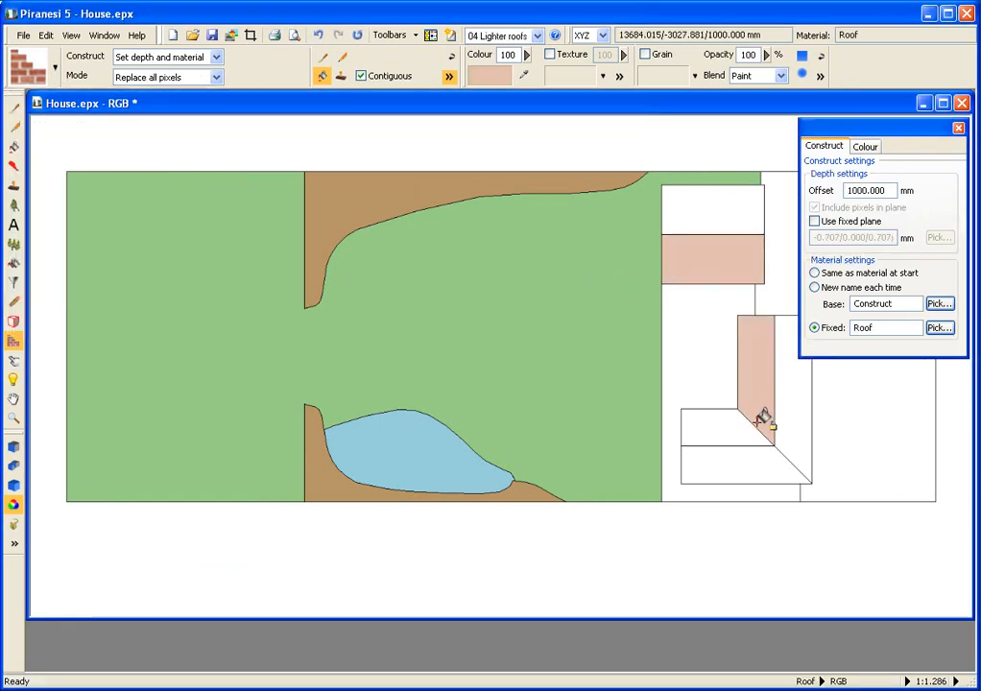
pyautogui.click(759, 466)
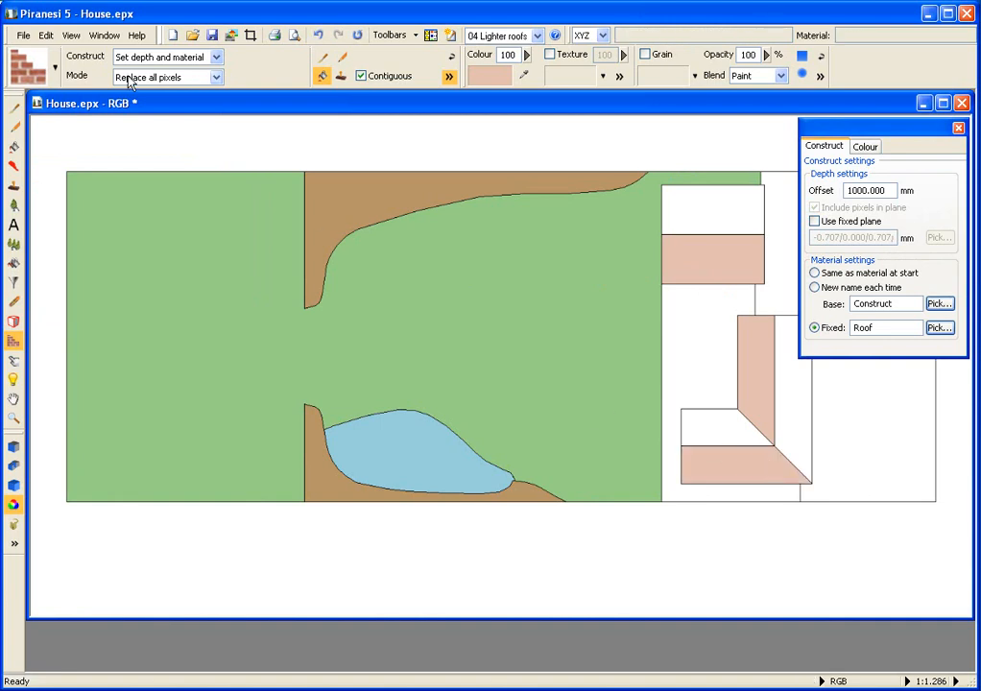
# Step: Select the 05 Darker roofs style and fill the remaining three roof faces
pyautogui.click(43, 60)
pyautogui.click(38, 278)
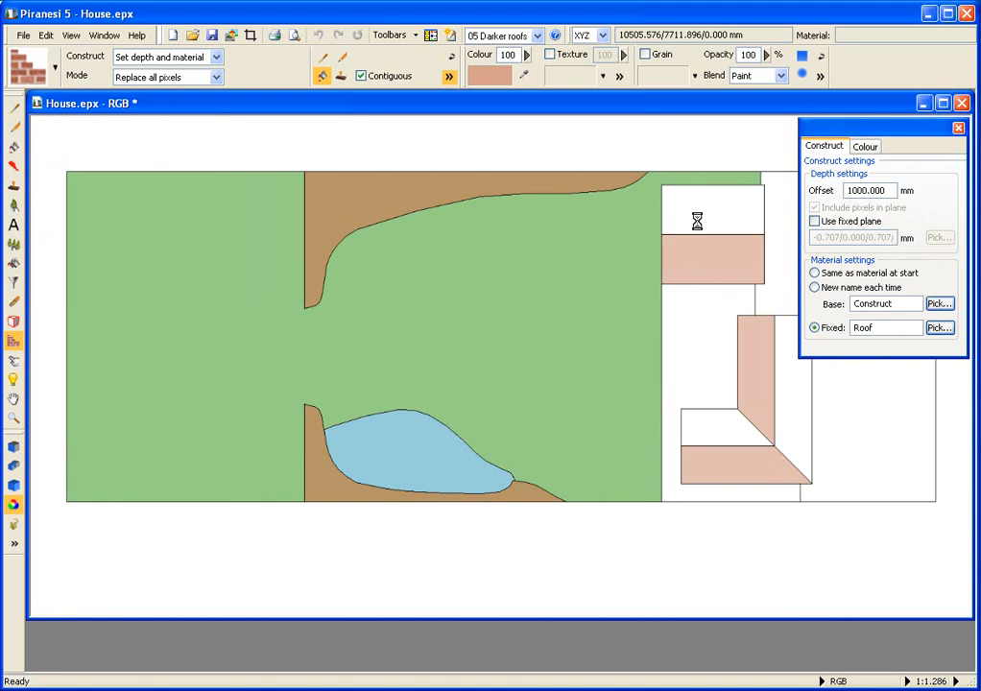
pyautogui.click(706, 212)
pyautogui.click(798, 350)
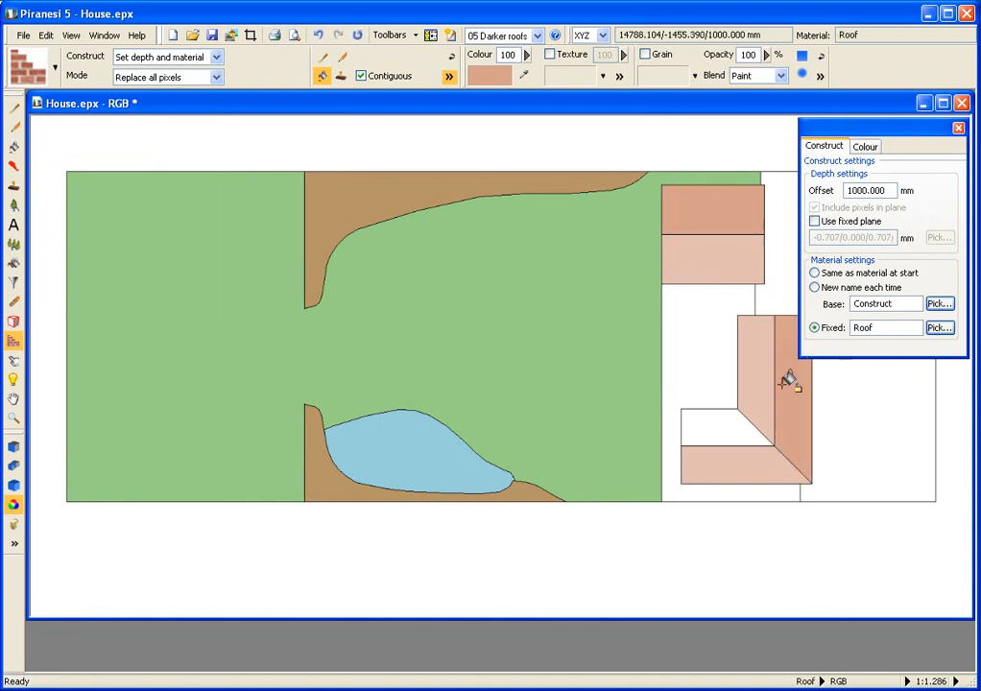
pyautogui.click(723, 424)
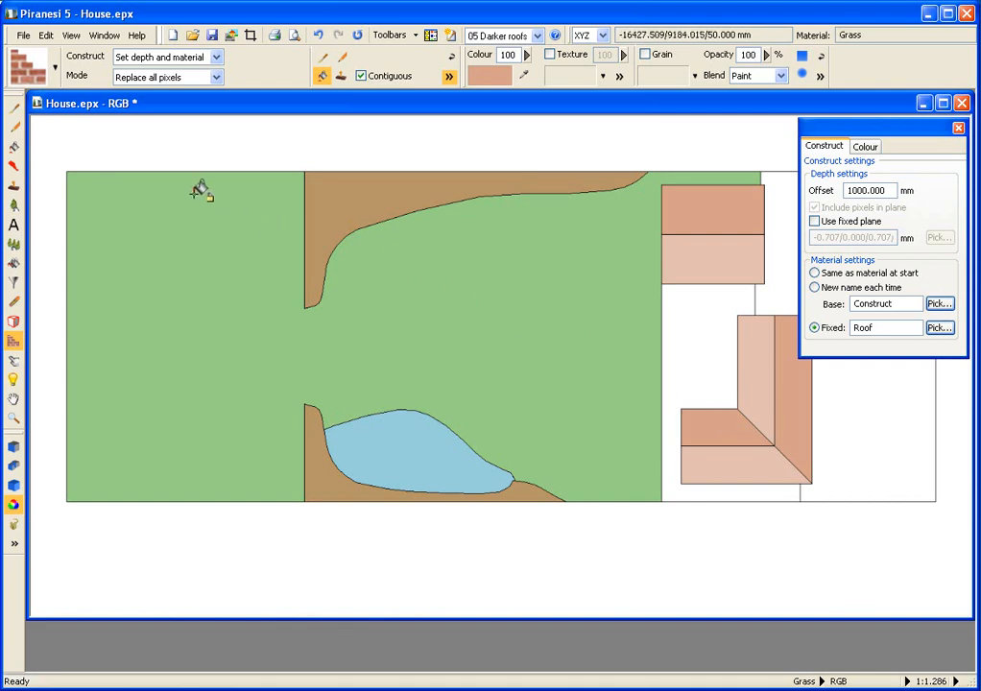
# Step: Select the 06 Drive texture style and fill the driveway area beside the house
pyautogui.click(55, 69)
pyautogui.click(93, 308)
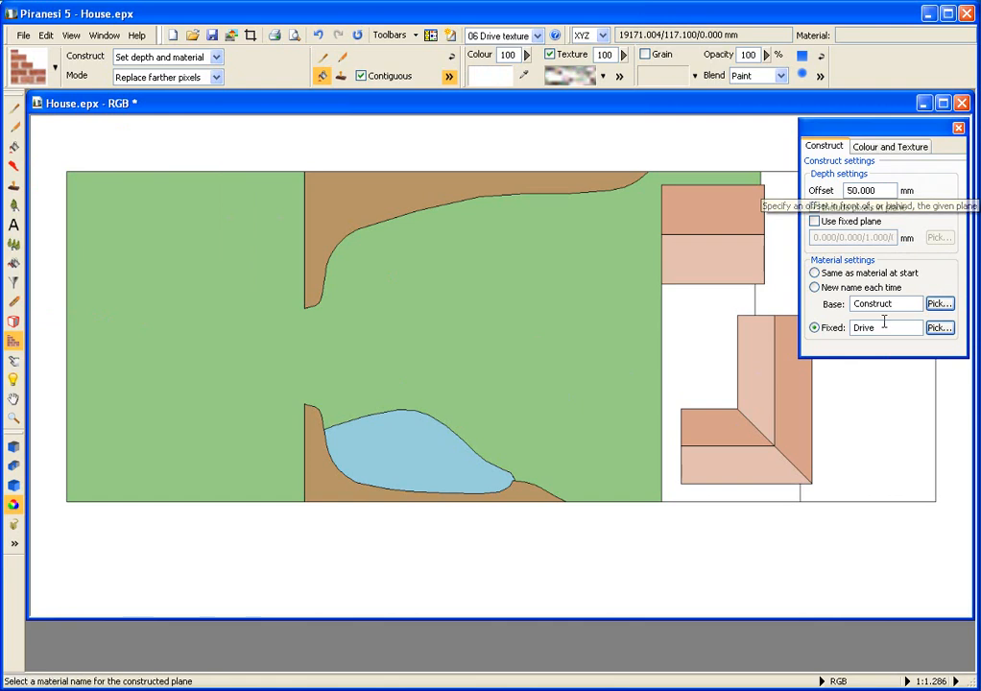
pyautogui.click(882, 401)
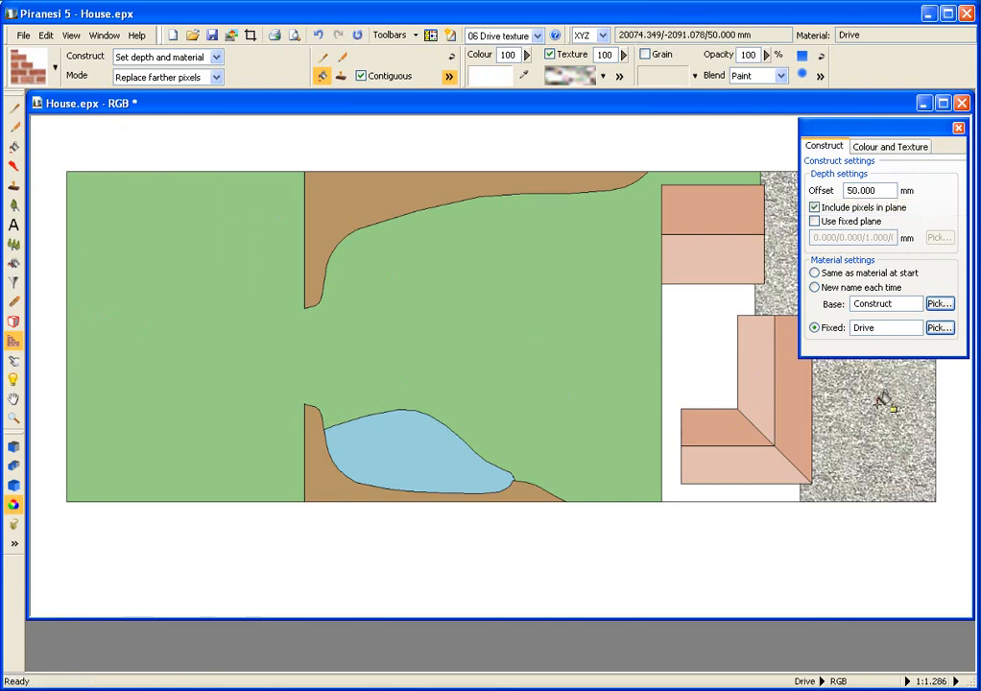
# Step: Select the 07 Paving style and fill the paved area around the house
pyautogui.click(53, 67)
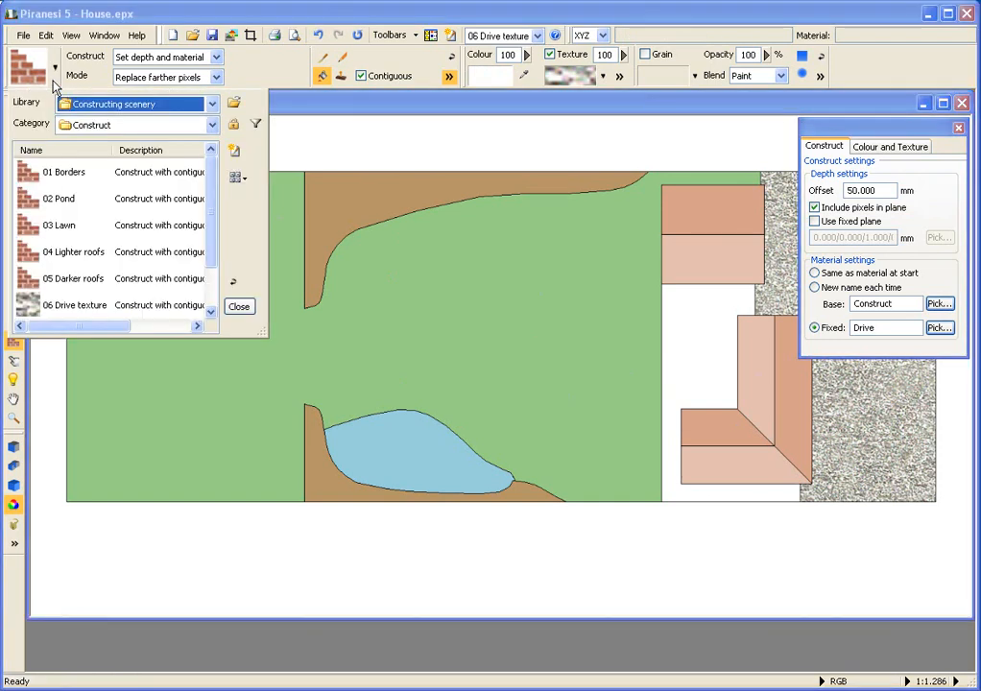
pyautogui.moveTo(210, 222); pyautogui.dragTo(213, 269)
pyautogui.click(63, 280)
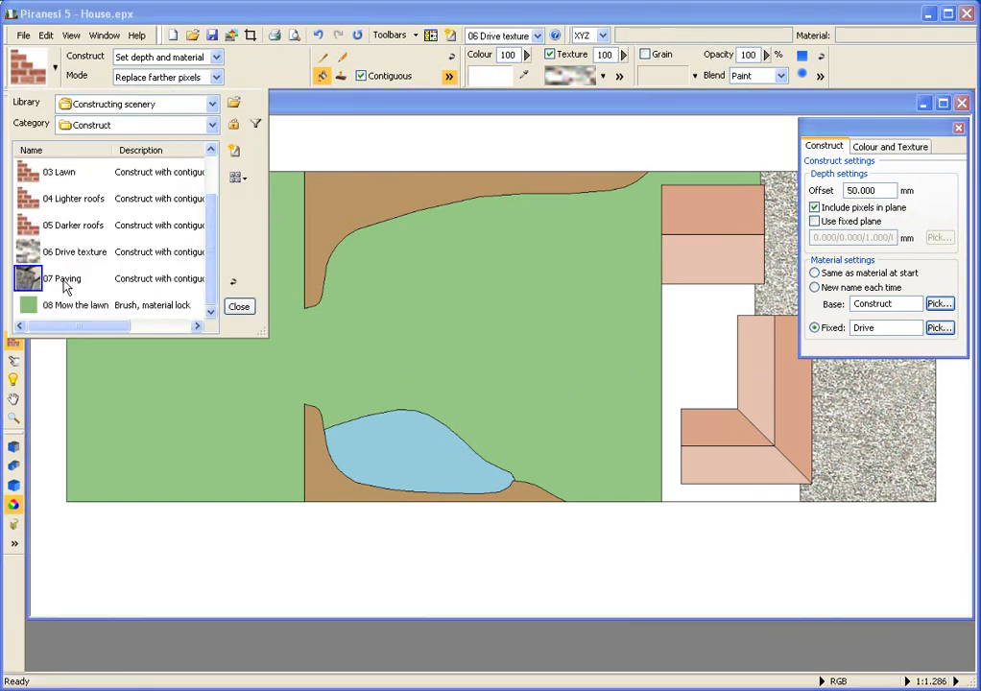
pyautogui.click(64, 282)
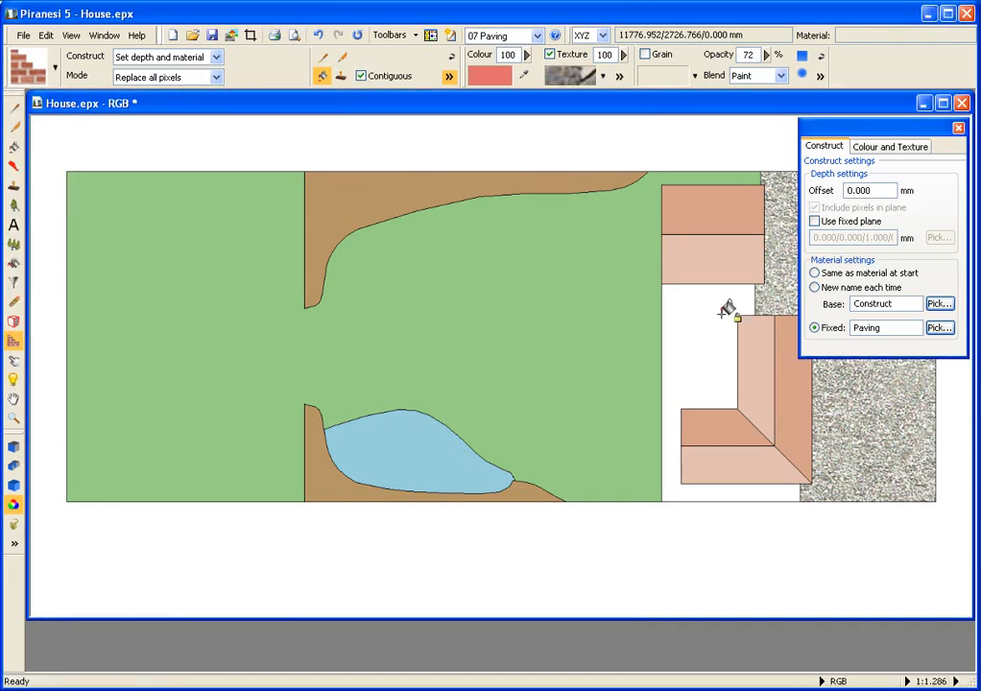
pyautogui.click(727, 309)
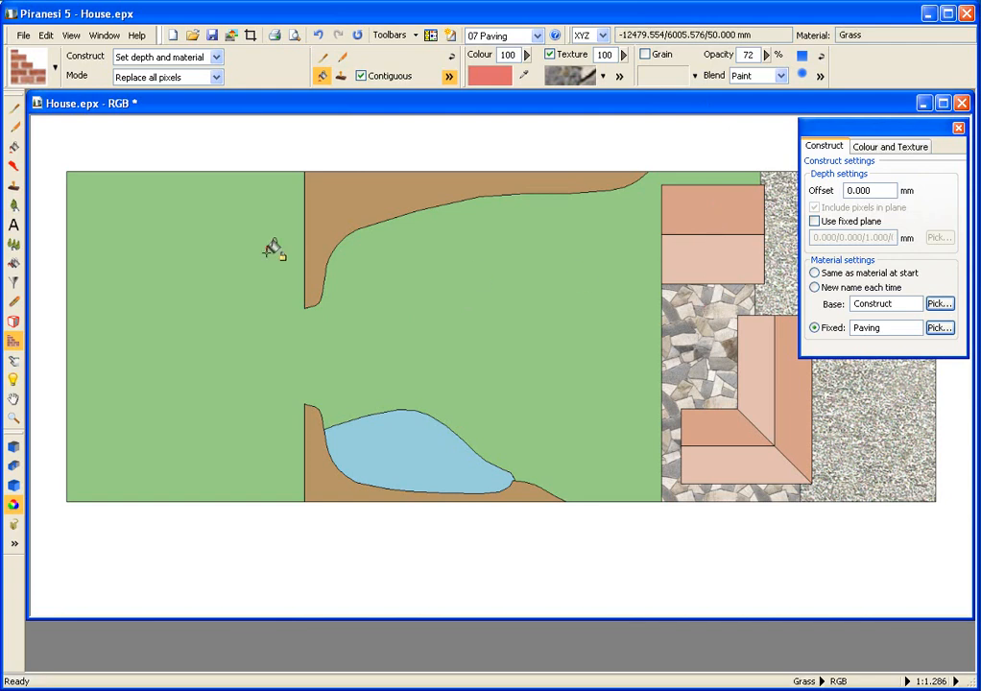
# Step: Select the 08 Mow the lawn brush style from the library
pyautogui.click(54, 69)
pyautogui.moveTo(213, 192); pyautogui.dragTo(208, 267)
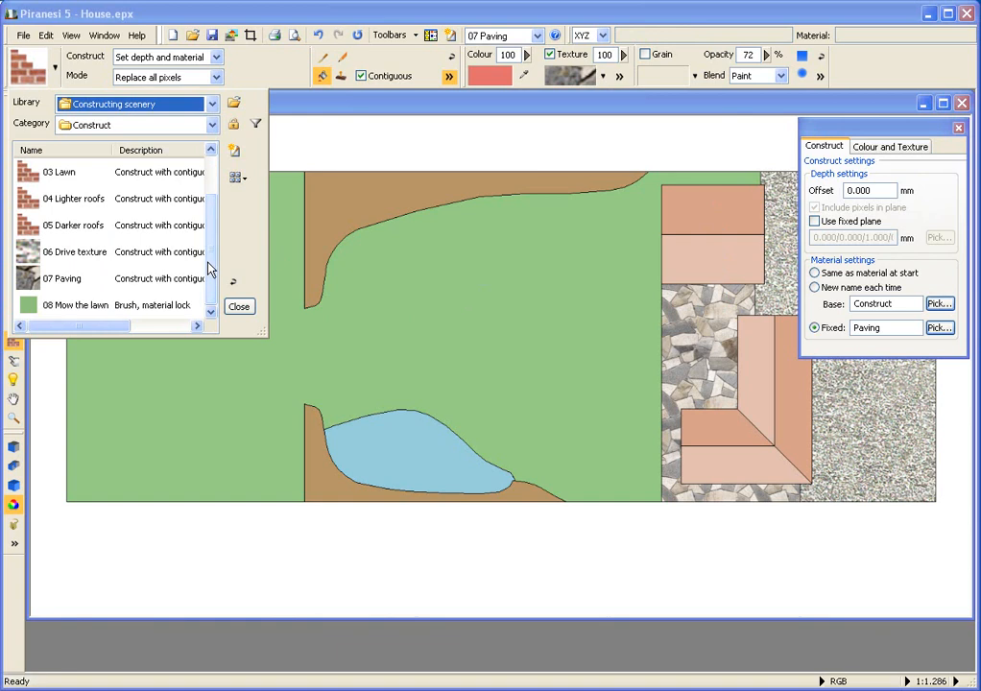
pyautogui.click(74, 305)
pyautogui.doubleClick(71, 302)
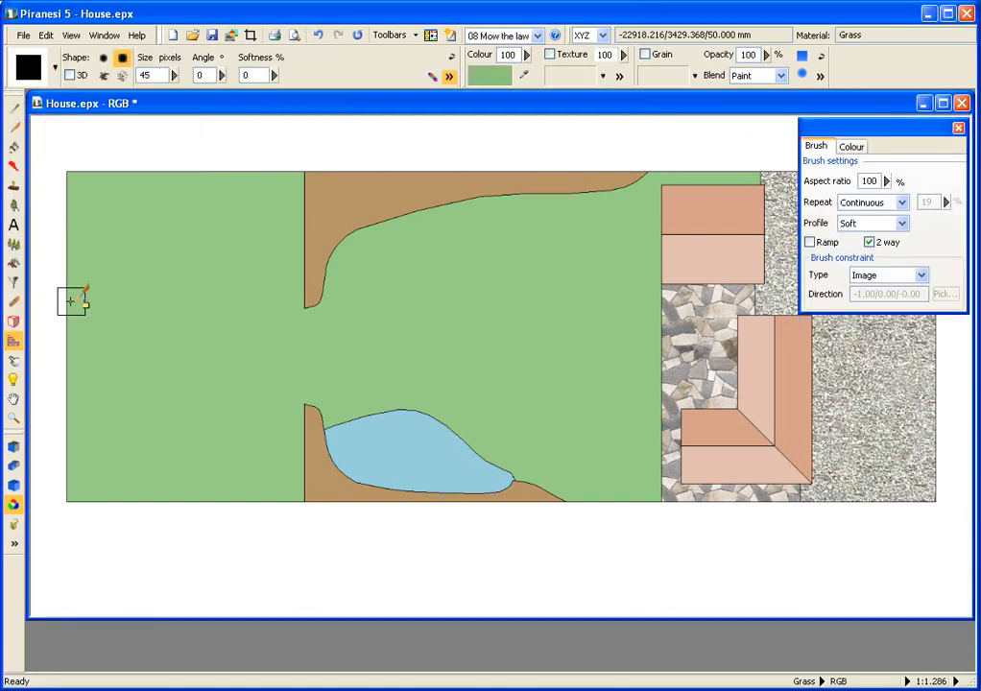
pyautogui.click(14, 486)
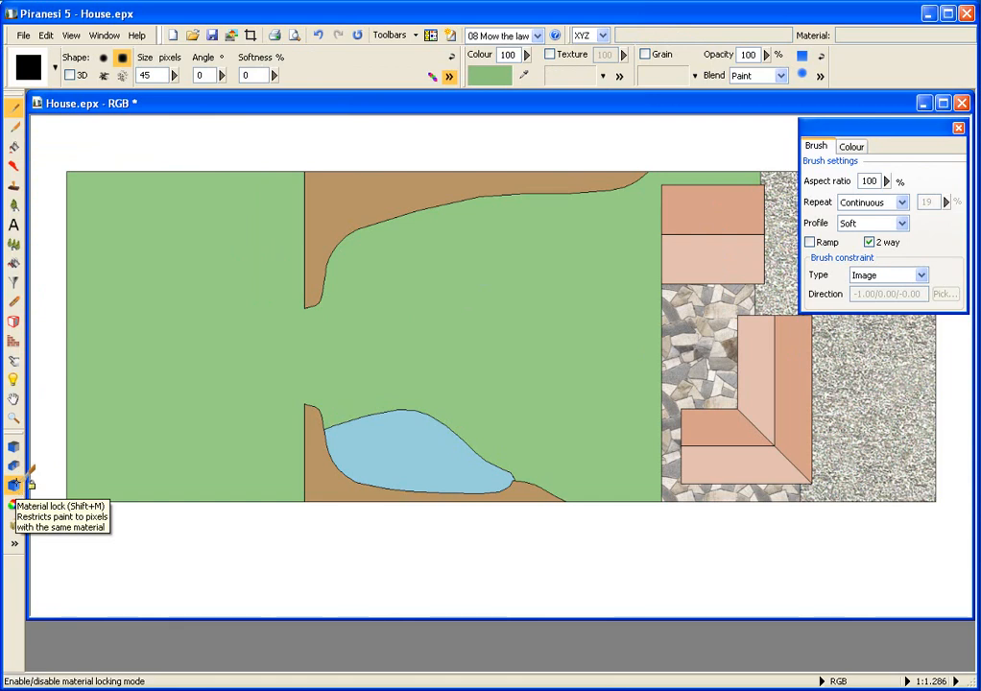
# Step: Display the material channel to inspect the assigned materials, then return to the RGB channel
pyautogui.rightClick(509, 254)
pyautogui.moveTo(547, 376)
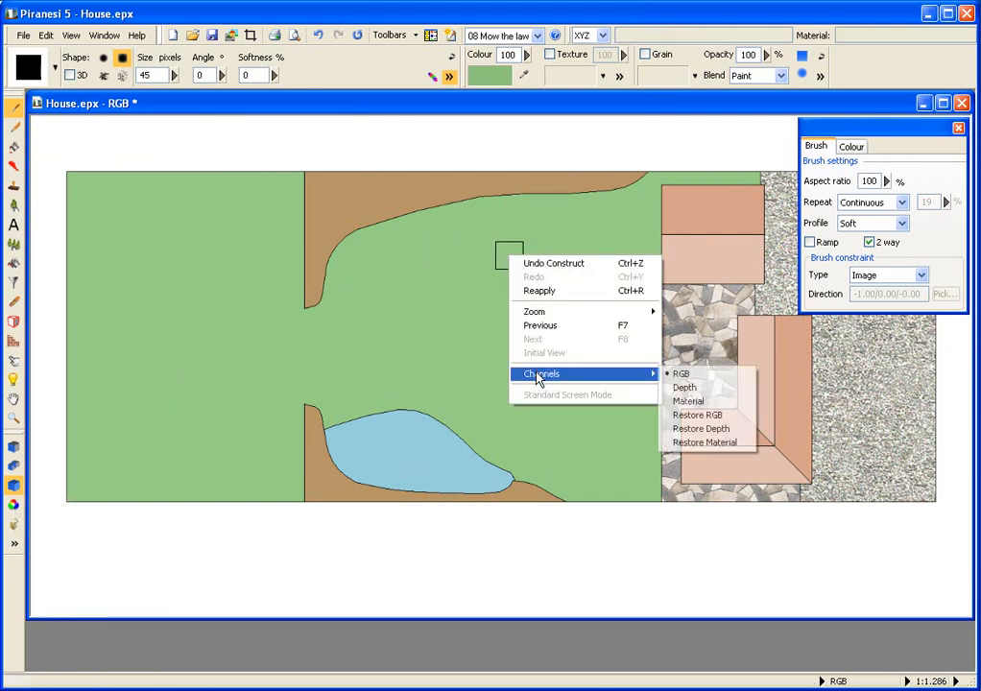
pyautogui.click(687, 401)
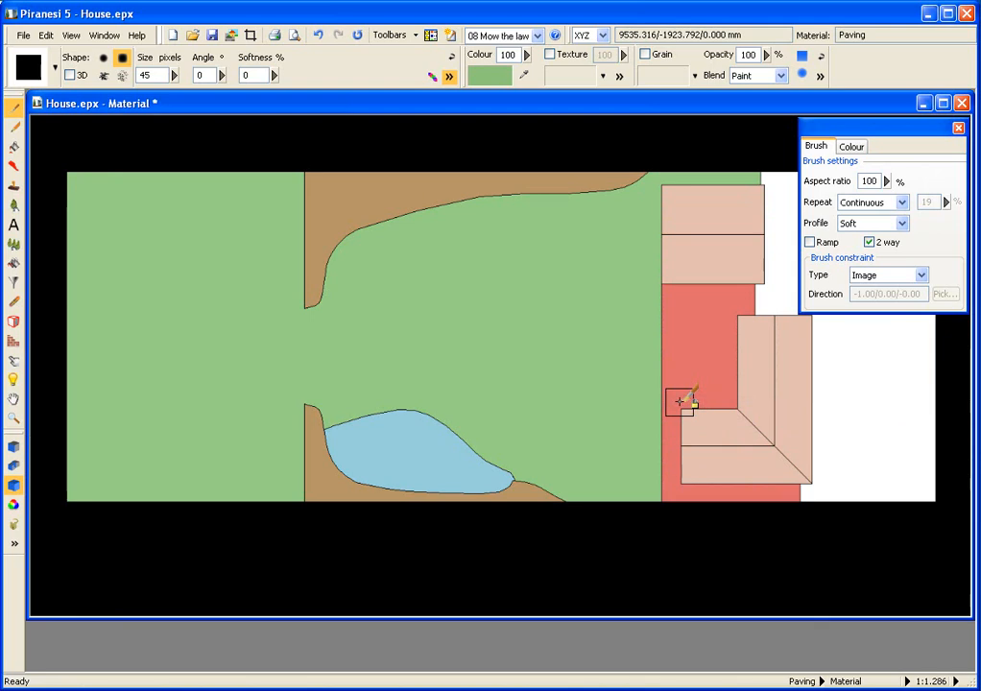
pyautogui.rightClick(477, 311)
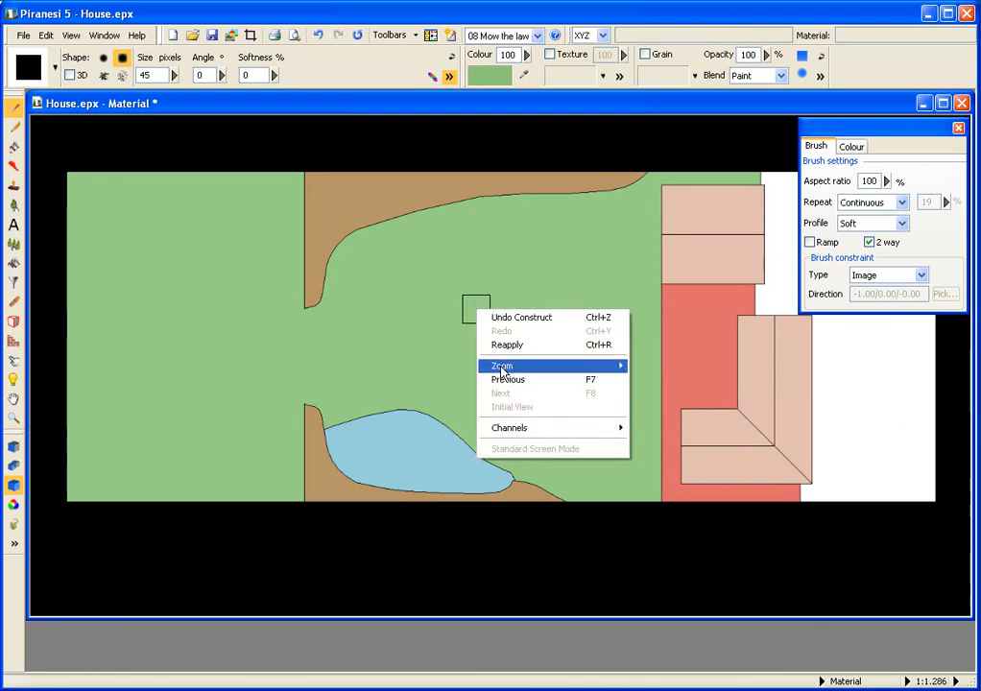
pyautogui.moveTo(500, 372)
pyautogui.moveTo(571, 423)
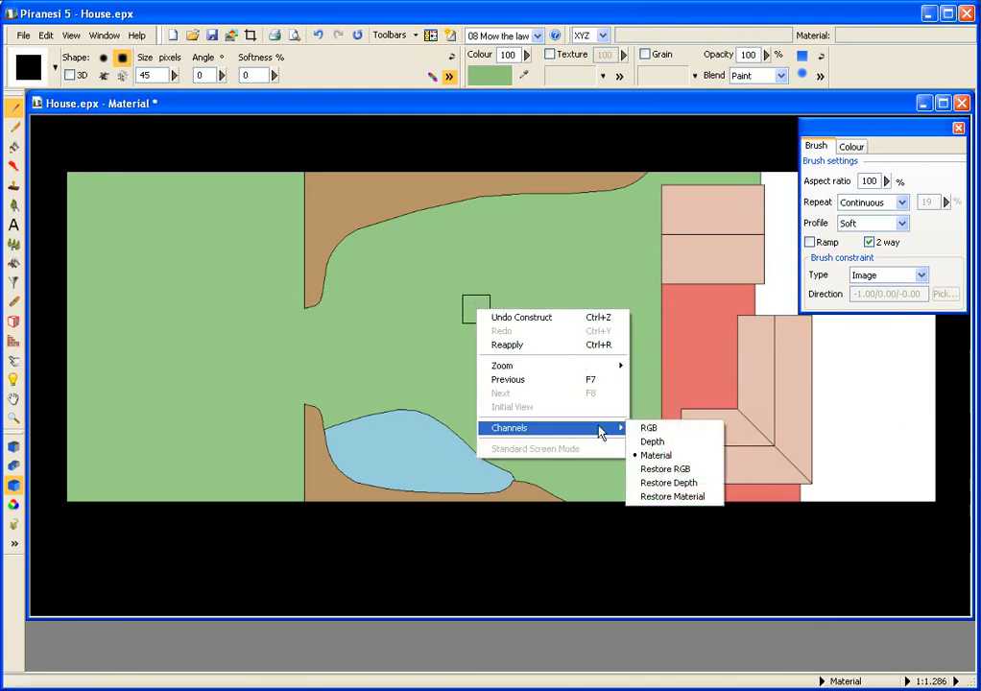
pyautogui.click(649, 431)
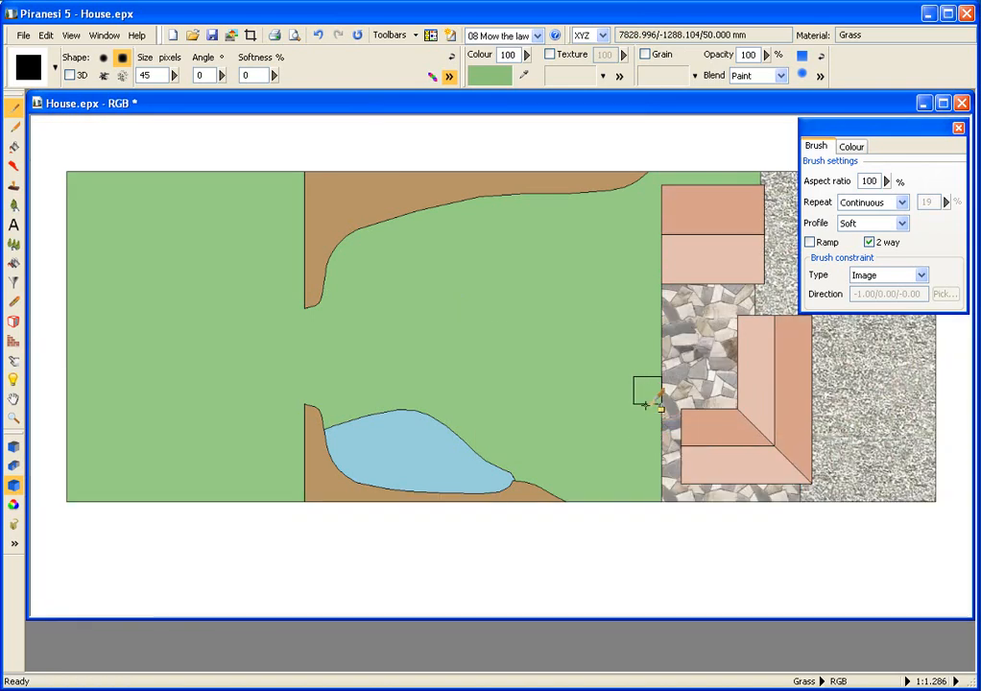
# Step: Paint four horizontal mowing stripes across the lawn between the borders
pyautogui.moveTo(647, 247); pyautogui.dragTo(342, 258)
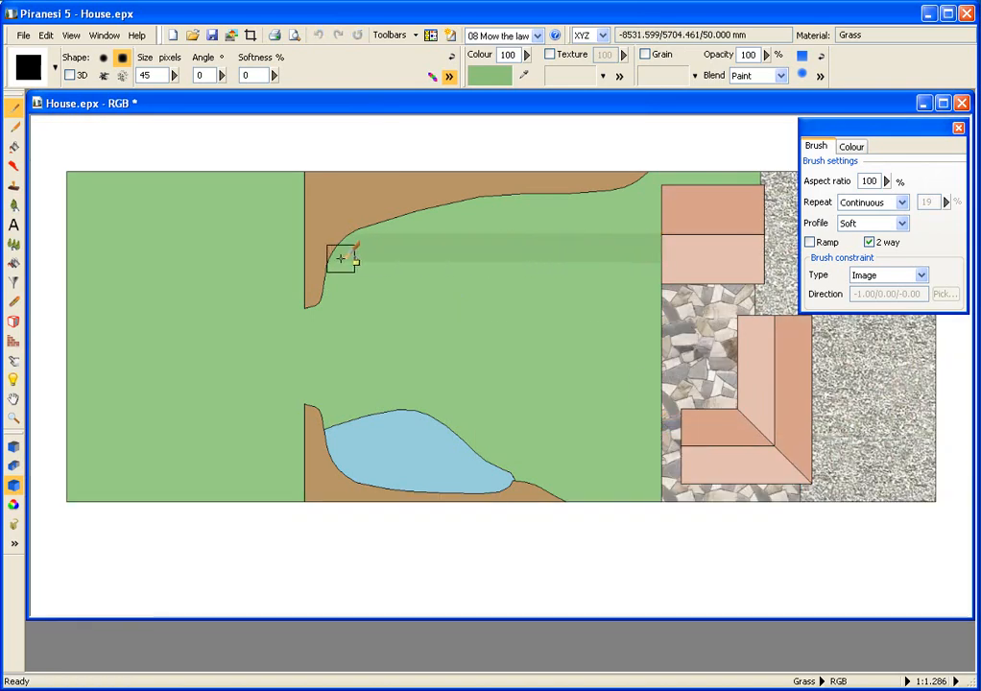
pyautogui.moveTo(646, 304); pyautogui.dragTo(326, 306)
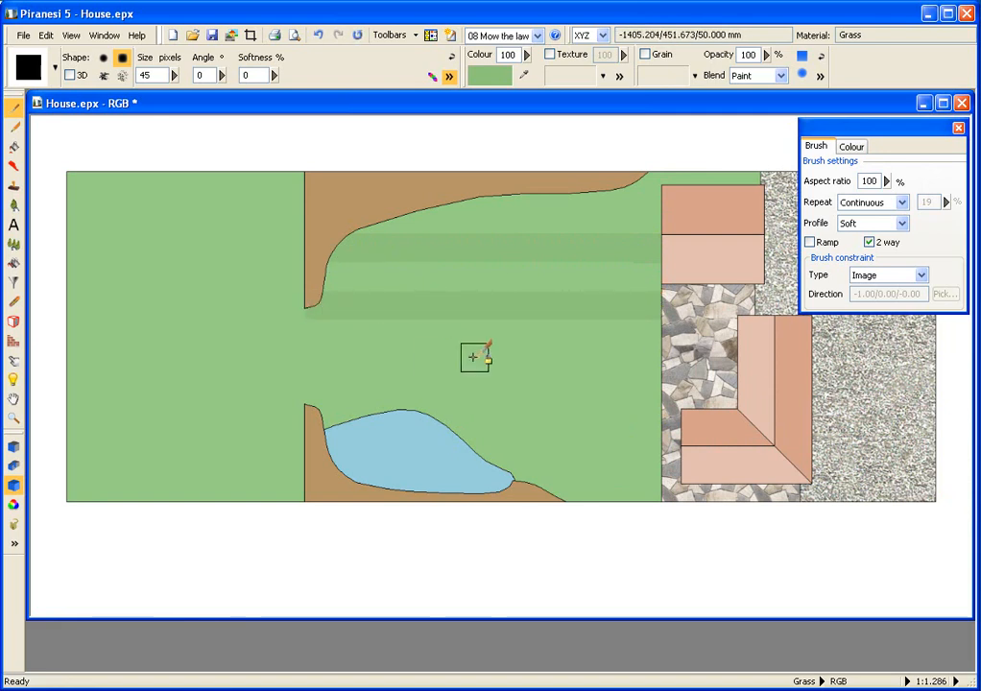
pyautogui.moveTo(643, 366); pyautogui.dragTo(321, 363)
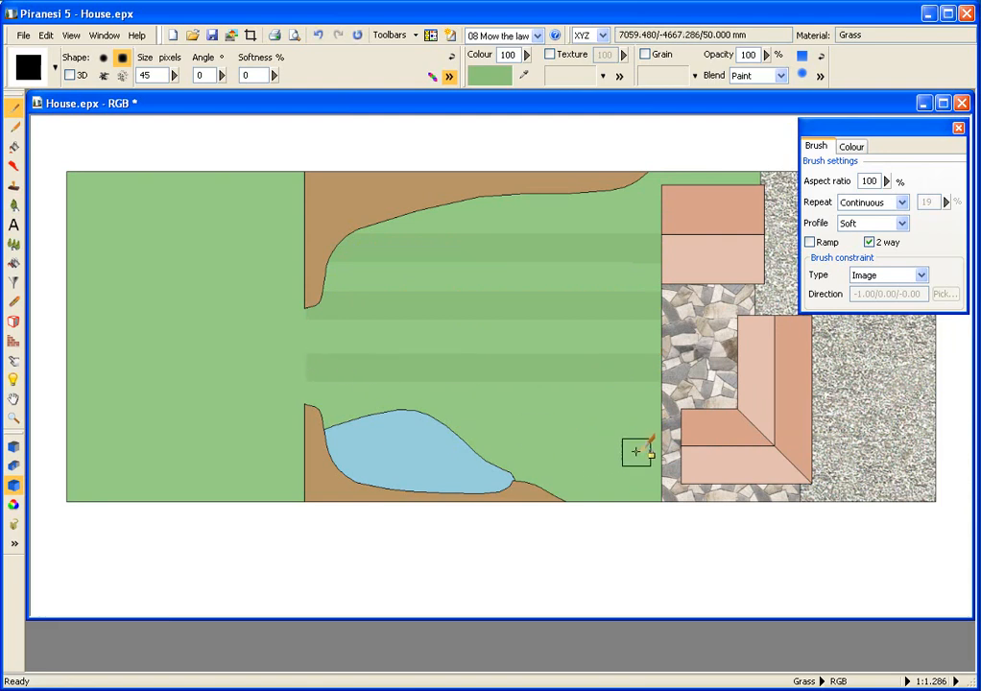
pyautogui.moveTo(644, 447); pyautogui.dragTo(325, 441)
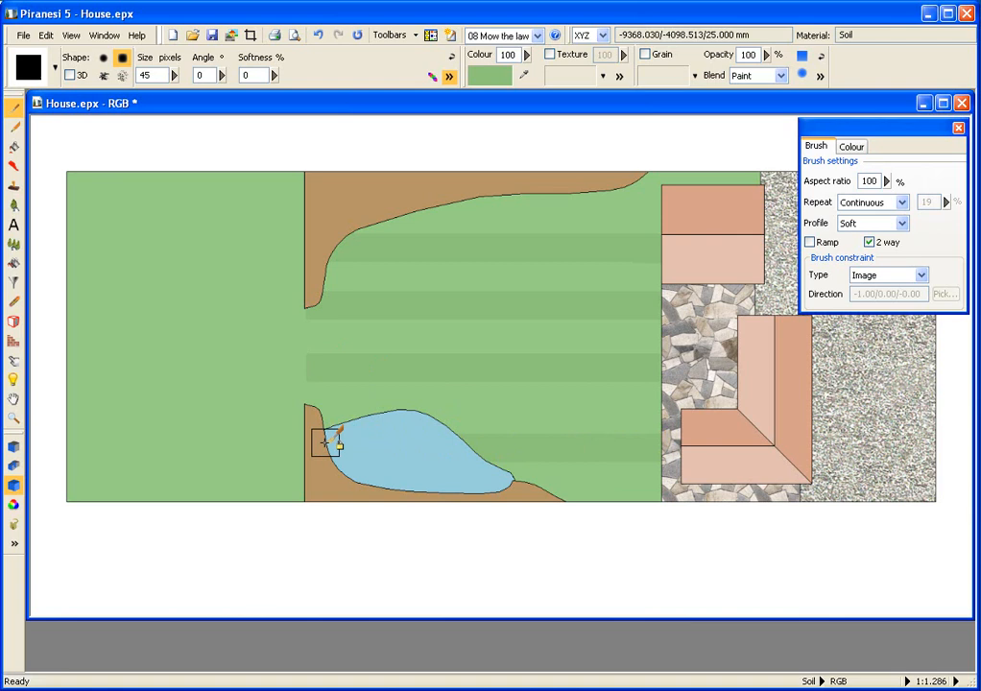